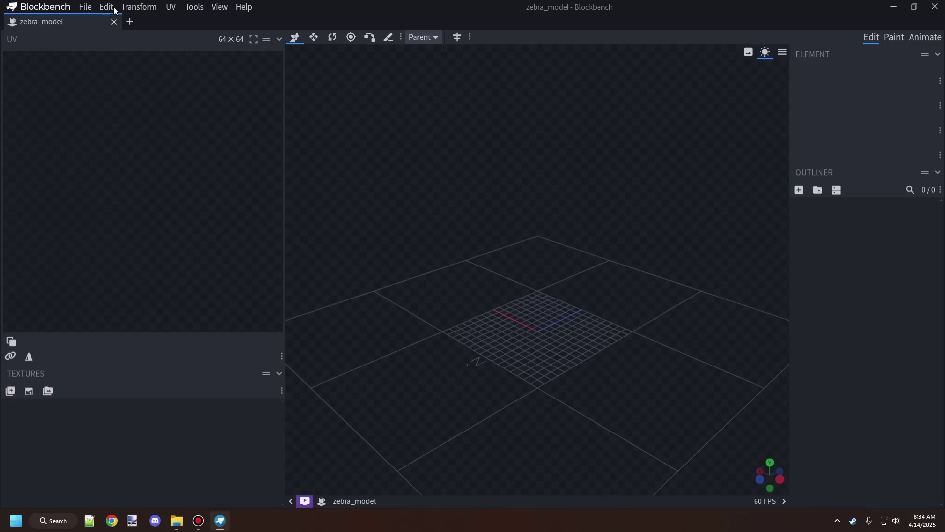
- Change the Project settings model identifier from 'zebra' to lowercase 'zeti'
{"action": "left_click", "coordinate": [90, 8]}
{"action": "left_click_drag", "start_coordinate": [487, 94], "coordinate": [392, 88]}
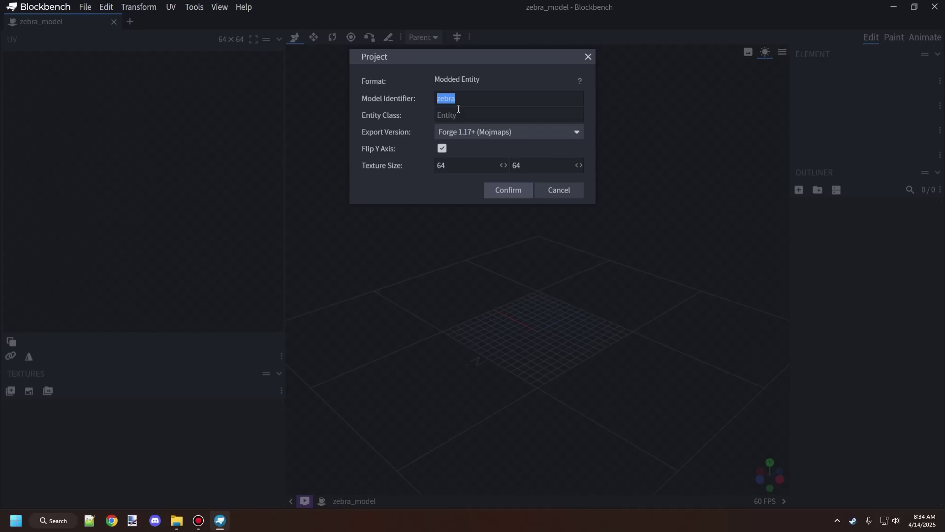
{"action": "left_click_drag", "start_coordinate": [460, 98], "coordinate": [438, 97]}
{"action": "double_click", "coordinate": [472, 98]}
{"action": "left_click", "coordinate": [437, 98]}
{"action": "key", "text": "Delete"}
{"action": "type", "text": "zeti"}
{"action": "left_click_drag", "start_coordinate": [464, 99], "coordinate": [428, 98]}
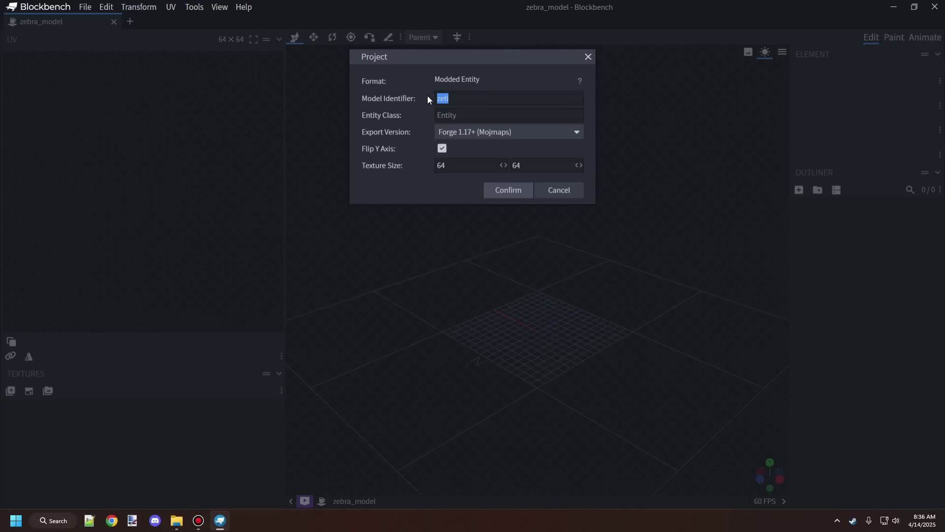
{"action": "double_click", "coordinate": [466, 97]}
{"action": "left_click", "coordinate": [470, 97]}
- Confirm the project settings and save the project to the Desktop as 'zeti'
{"action": "left_click", "coordinate": [508, 190]}
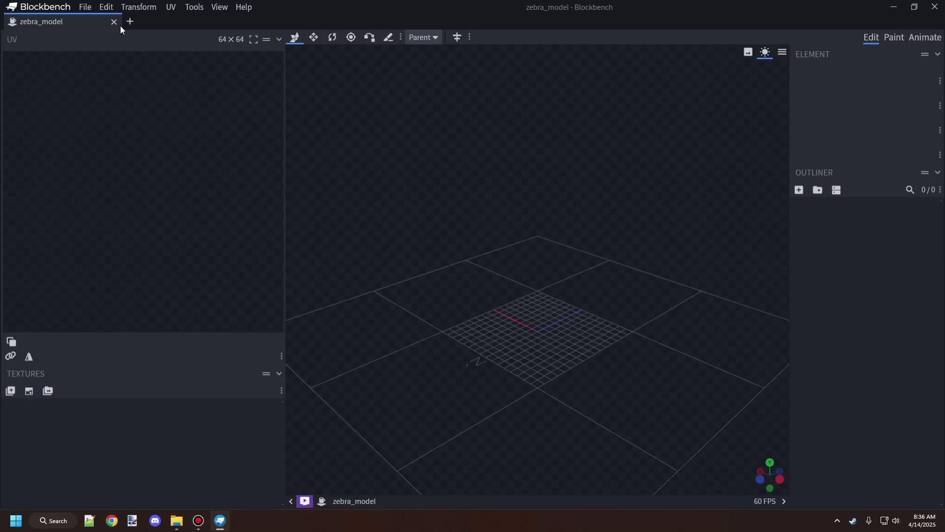
{"action": "left_click", "coordinate": [87, 9]}
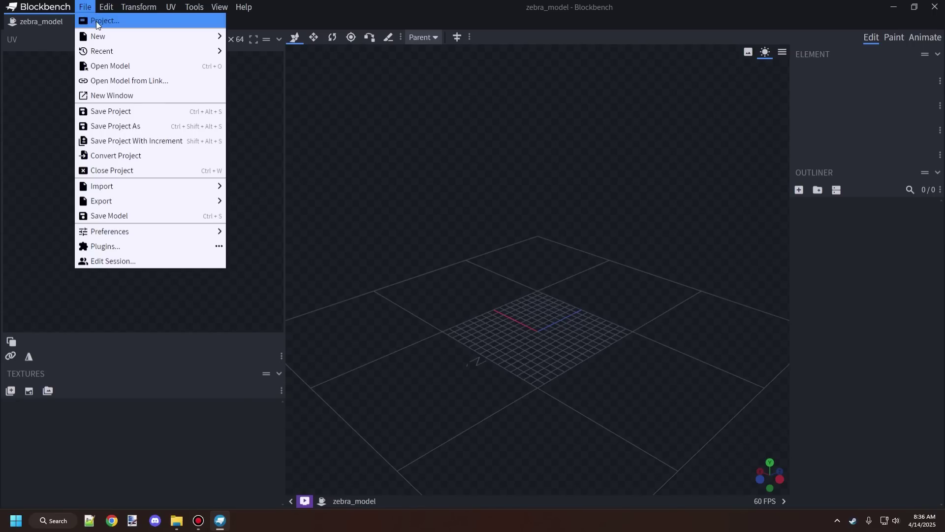
{"action": "left_click", "coordinate": [122, 127]}
{"action": "type", "text": "zeti"}
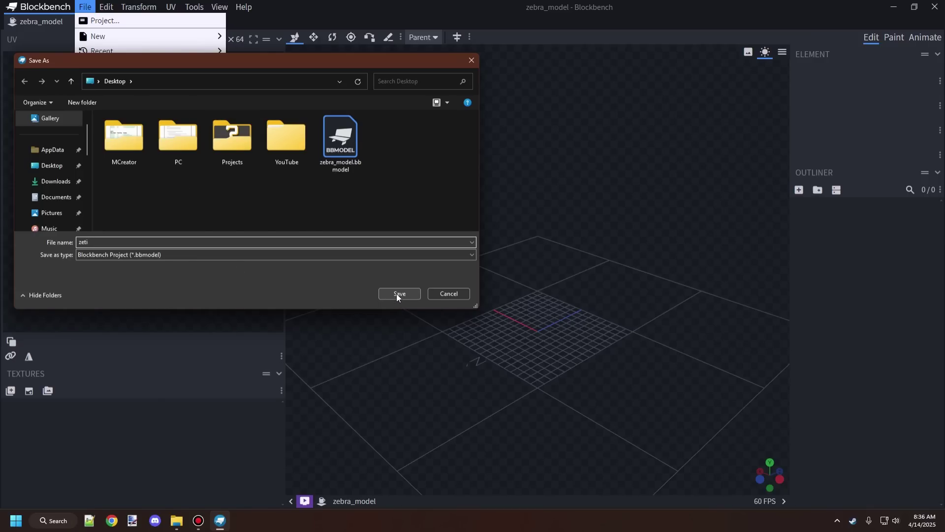
{"action": "left_click", "coordinate": [397, 294]}
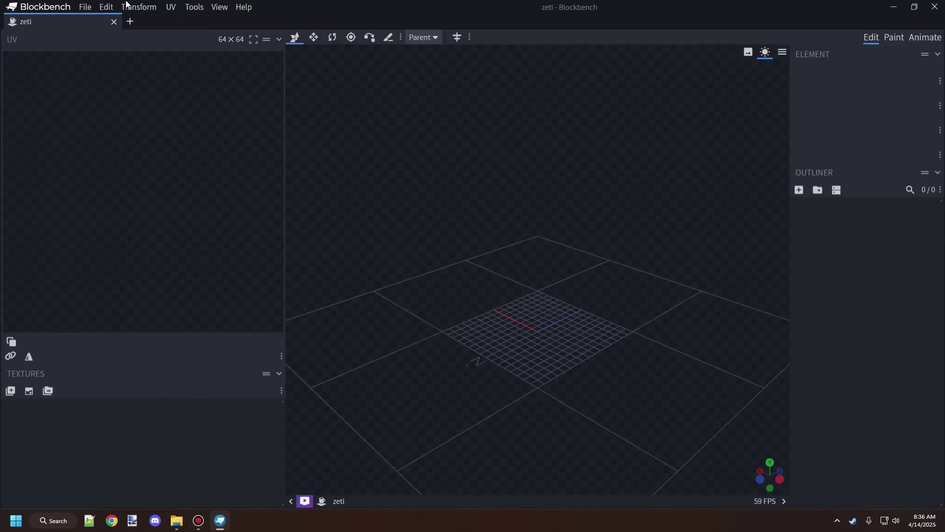
- Move the zeti.bbmodel icon on the Desktop, then add a new bone group in the Outliner
{"action": "left_click", "coordinate": [893, 6]}
{"action": "left_click", "coordinate": [38, 115]}
{"action": "left_click_drag", "start_coordinate": [165, 123], "coordinate": [273, 38]}
{"action": "left_click", "coordinate": [221, 520]}
{"action": "left_click", "coordinate": [818, 190]}
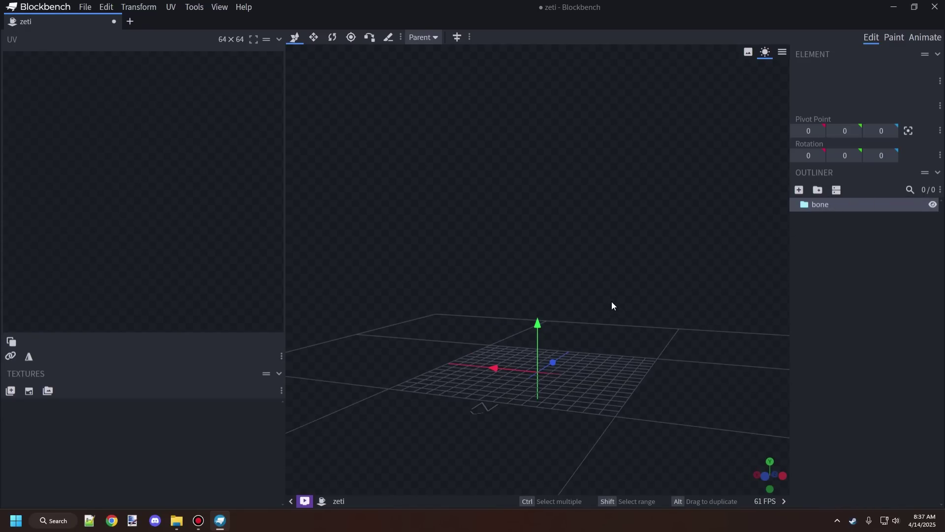
{"action": "mouse_move", "coordinate": [612, 302]}
{"action": "left_mouse_down"}
{"action": "mouse_move", "coordinate": [619, 382]}
{"action": "mouse_move", "coordinate": [596, 398]}
{"action": "mouse_move", "coordinate": [584, 359]}
{"action": "mouse_move", "coordinate": [542, 358]}
{"action": "mouse_move", "coordinate": [613, 354]}
{"action": "left_mouse_up"}
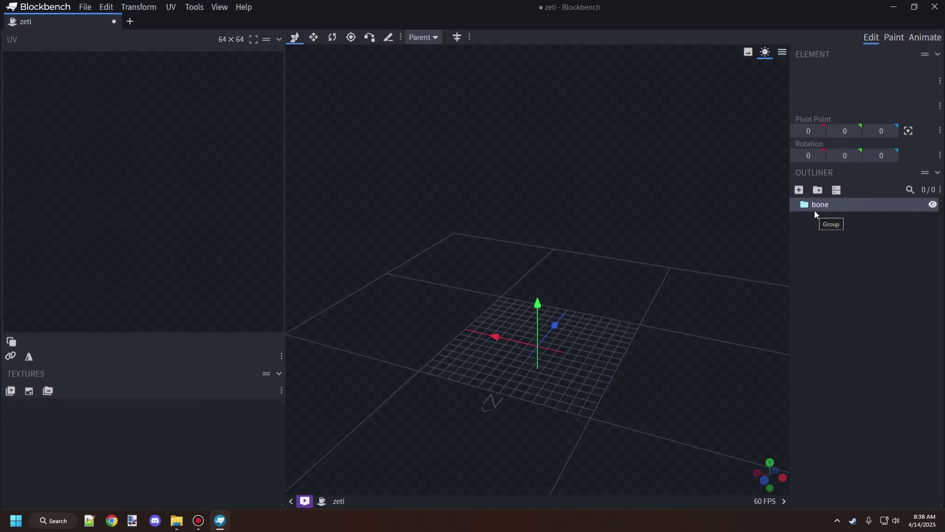
- Toggle to animation mode and back, then select bone2's cubes and the bone2 group
{"action": "left_click", "coordinate": [925, 37]}
{"action": "left_click", "coordinate": [870, 37]}
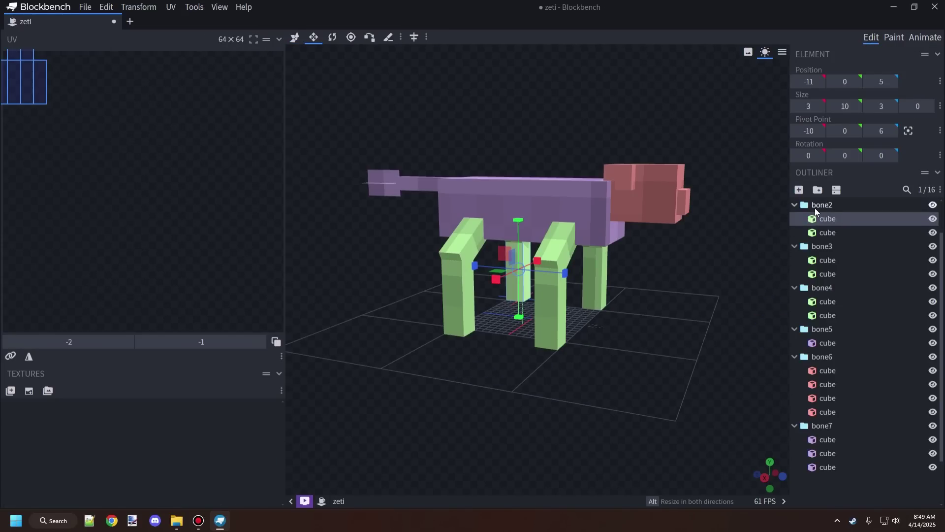
{"action": "mouse_move", "coordinate": [705, 273]}
{"action": "left_mouse_down"}
{"action": "mouse_move", "coordinate": [664, 373]}
{"action": "mouse_move", "coordinate": [714, 329]}
{"action": "mouse_move", "coordinate": [685, 382]}
{"action": "mouse_move", "coordinate": [645, 317]}
{"action": "left_mouse_up"}
{"action": "scroll", "coordinate": [663, 372], "scroll_direction": "up", "scroll_amount": 3}
{"action": "left_click", "coordinate": [827, 232]}
{"action": "left_click", "coordinate": [838, 219]}
{"action": "left_click", "coordinate": [836, 222]}
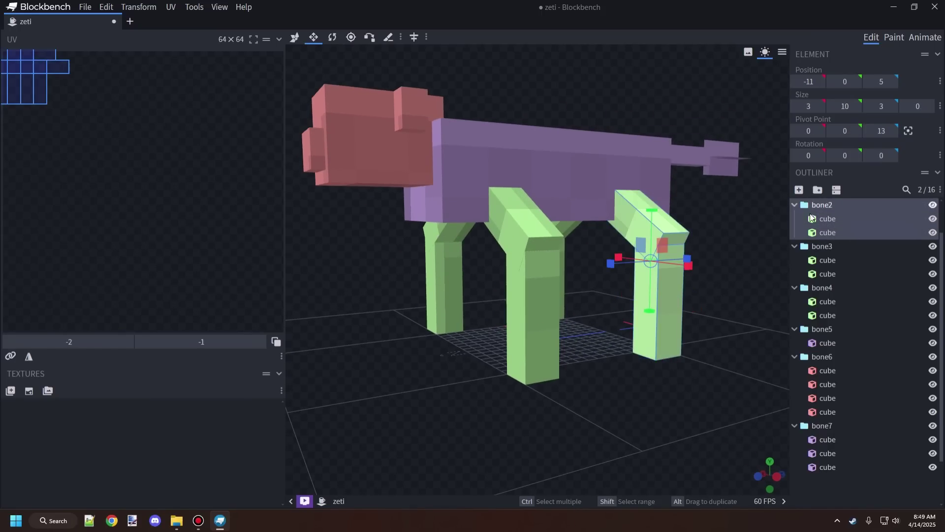
{"action": "mouse_move", "coordinate": [676, 397]}
{"action": "left_mouse_down"}
{"action": "mouse_move", "coordinate": [732, 386]}
{"action": "mouse_move", "coordinate": [700, 379]}
{"action": "left_mouse_up"}
- Select the bone3, bone4 and bone2 groups, then the bone5 body group, in turn
{"action": "left_click", "coordinate": [625, 185]}
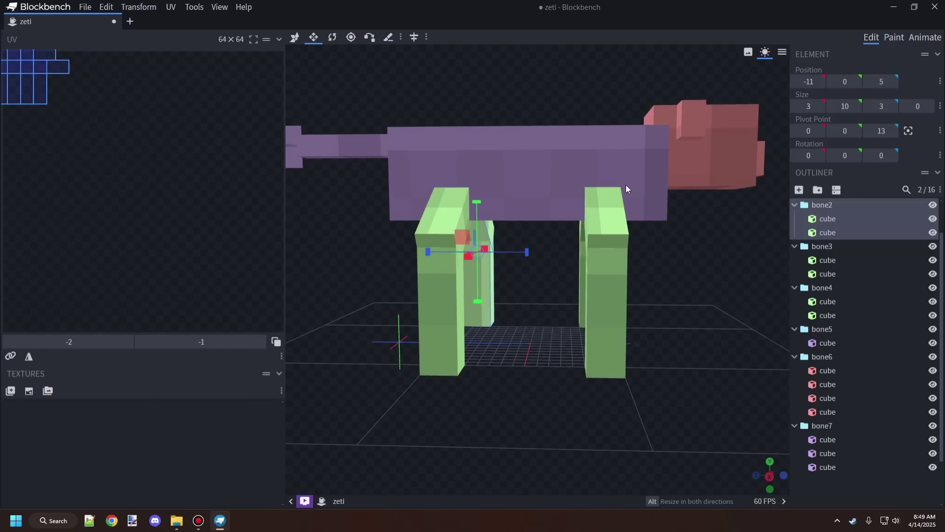
{"action": "left_click", "coordinate": [828, 248]}
{"action": "left_click", "coordinate": [820, 292]}
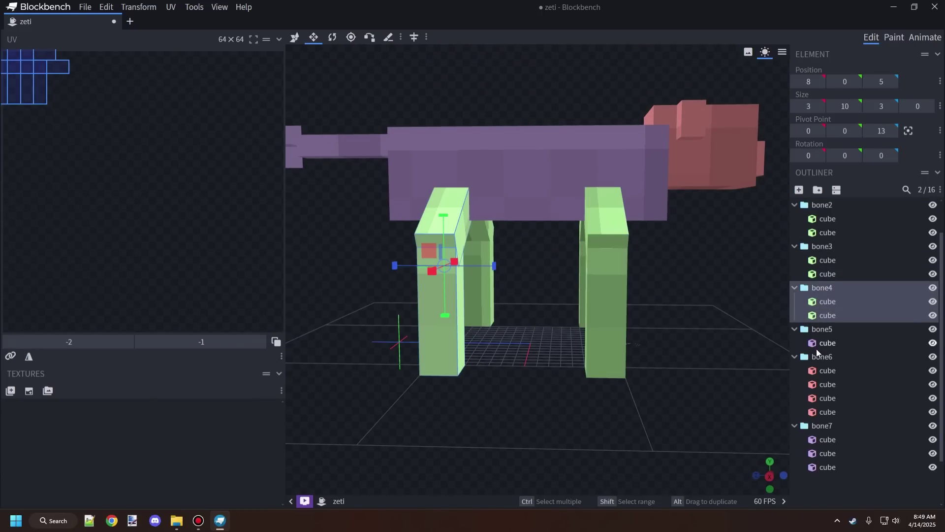
{"action": "scroll", "coordinate": [825, 314], "scroll_direction": "up", "scroll_amount": 1}
{"action": "left_click", "coordinate": [819, 205]}
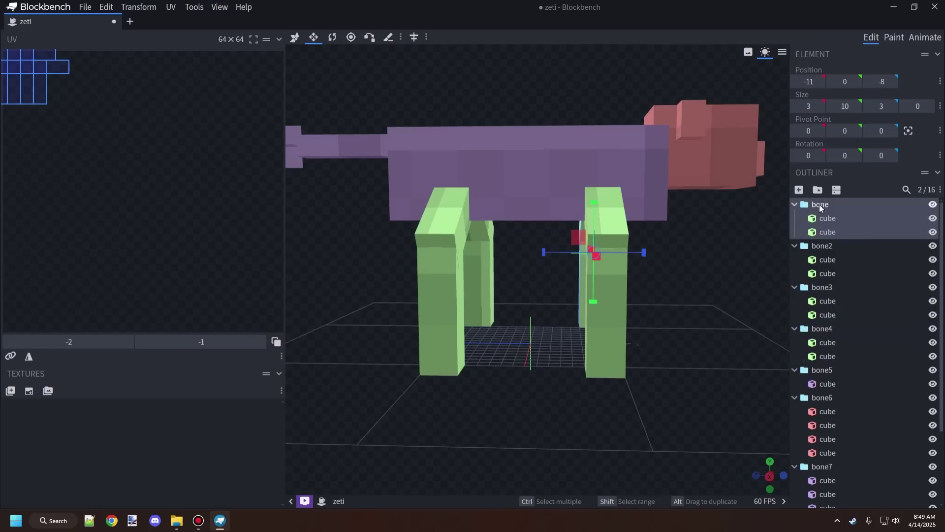
{"action": "left_click", "coordinate": [816, 243]}
{"action": "scroll", "coordinate": [823, 299], "scroll_direction": "down", "scroll_amount": 1}
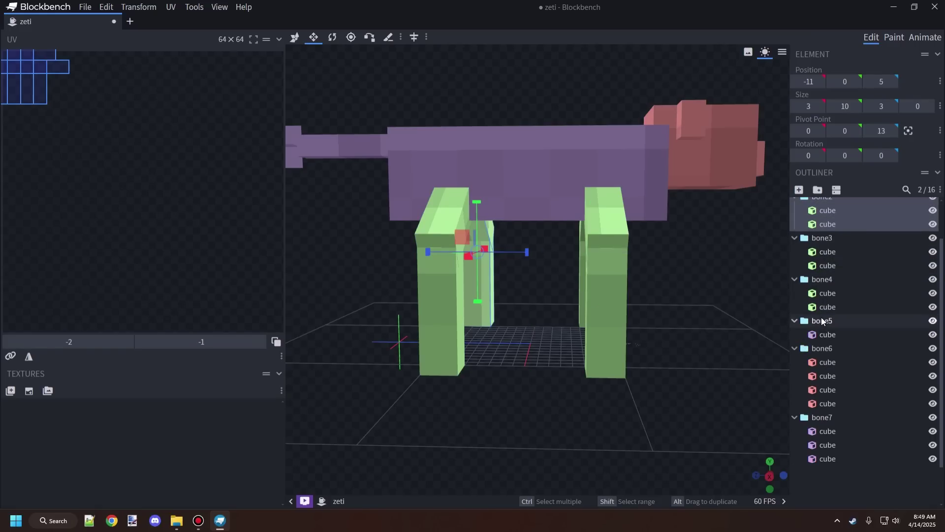
{"action": "left_click", "coordinate": [822, 320]}
- Select the bone6 head and bone7 tail groups, orbiting around the creature
{"action": "left_click_drag", "start_coordinate": [684, 316], "coordinate": [647, 338]}
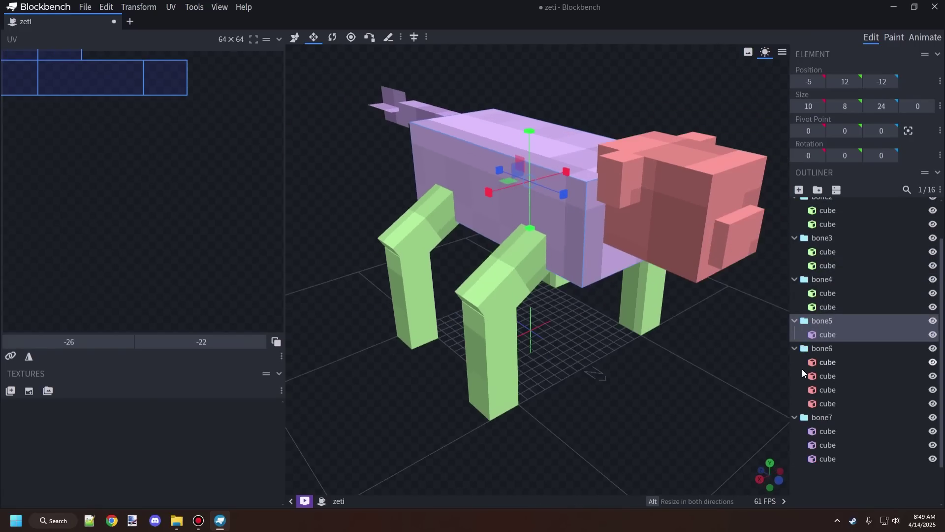
{"action": "left_click", "coordinate": [822, 348]}
{"action": "mouse_move", "coordinate": [735, 349]}
{"action": "left_mouse_down"}
{"action": "mouse_move", "coordinate": [518, 352]}
{"action": "mouse_move", "coordinate": [547, 344]}
{"action": "mouse_move", "coordinate": [589, 393]}
{"action": "mouse_move", "coordinate": [613, 374]}
{"action": "mouse_move", "coordinate": [688, 363]}
{"action": "mouse_move", "coordinate": [725, 369]}
{"action": "left_mouse_up"}
{"action": "left_click", "coordinate": [822, 416]}
{"action": "mouse_move", "coordinate": [689, 400]}
{"action": "left_mouse_down"}
{"action": "mouse_move", "coordinate": [706, 380]}
{"action": "mouse_move", "coordinate": [665, 344]}
{"action": "mouse_move", "coordinate": [688, 381]}
{"action": "mouse_move", "coordinate": [712, 381]}
{"action": "mouse_move", "coordinate": [672, 365]}
{"action": "left_mouse_up"}
{"action": "scroll", "coordinate": [860, 285], "scroll_direction": "up", "scroll_amount": 3}
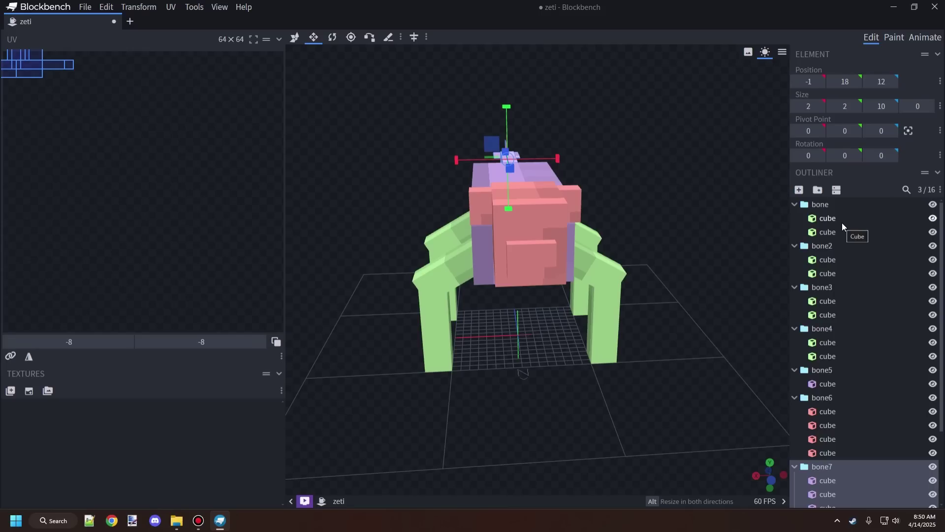
{"action": "mouse_move", "coordinate": [709, 373]}
{"action": "left_mouse_down"}
{"action": "mouse_move", "coordinate": [572, 384]}
{"action": "mouse_move", "coordinate": [691, 323]}
{"action": "left_mouse_up"}
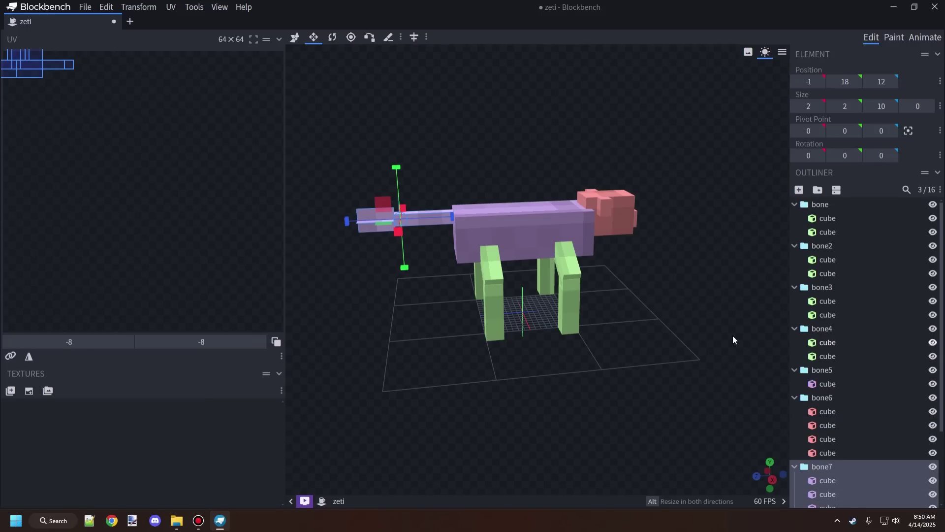
{"action": "mouse_move", "coordinate": [722, 335]}
{"action": "left_mouse_down"}
{"action": "mouse_move", "coordinate": [608, 339]}
{"action": "mouse_move", "coordinate": [679, 316]}
{"action": "mouse_move", "coordinate": [681, 247]}
{"action": "left_mouse_up"}
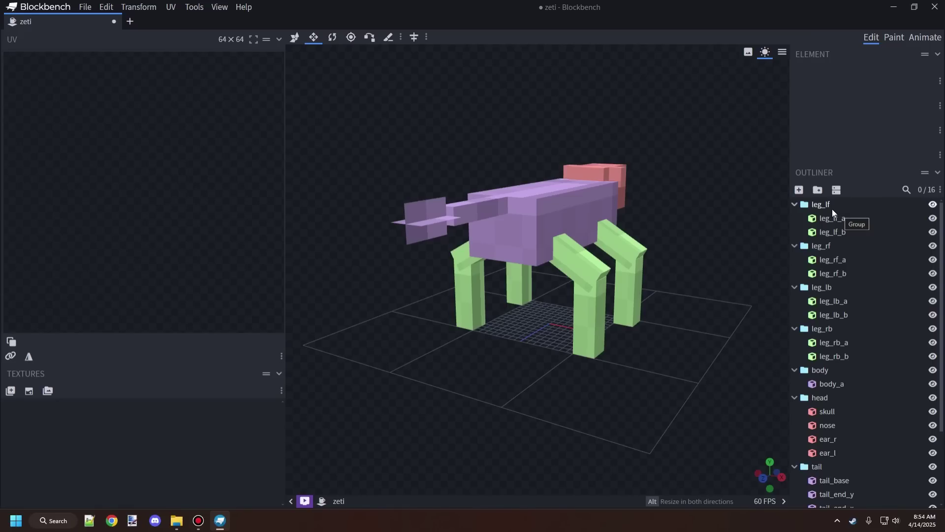
{"action": "left_click", "coordinate": [832, 210]}
{"action": "mouse_move", "coordinate": [729, 329]}
{"action": "left_mouse_down"}
{"action": "mouse_move", "coordinate": [625, 381]}
{"action": "mouse_move", "coordinate": [679, 313]}
{"action": "mouse_move", "coordinate": [721, 312]}
{"action": "left_mouse_up"}
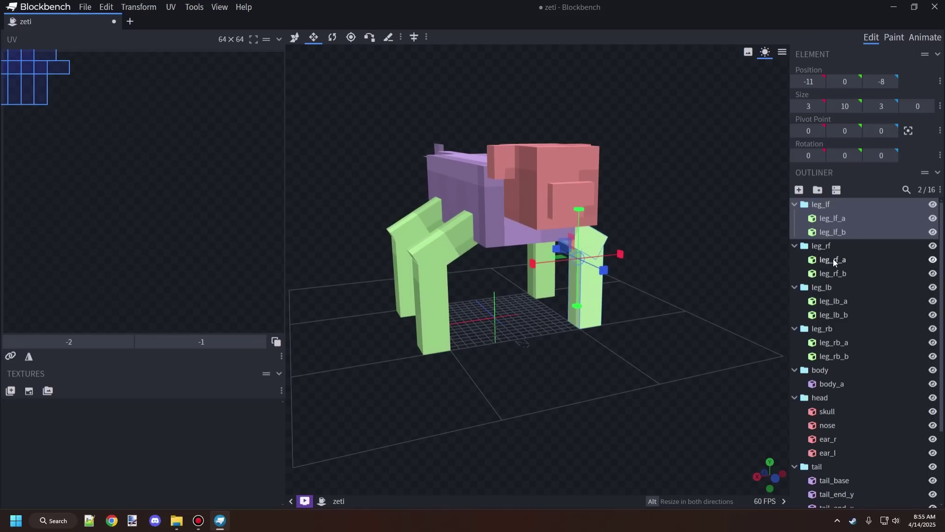
{"action": "scroll", "coordinate": [833, 259], "scroll_direction": "down", "scroll_amount": 3}
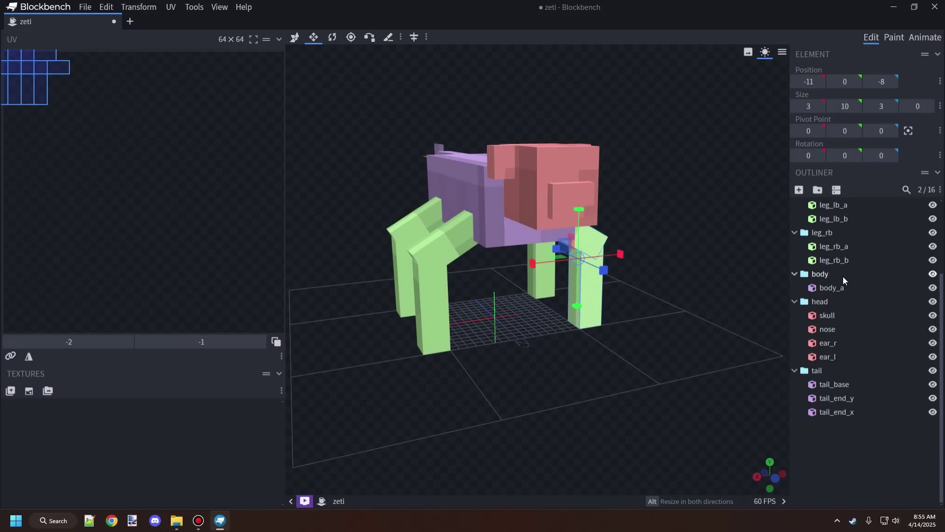
{"action": "scroll", "coordinate": [847, 281], "scroll_direction": "up", "scroll_amount": 3}
{"action": "left_click", "coordinate": [851, 219]}
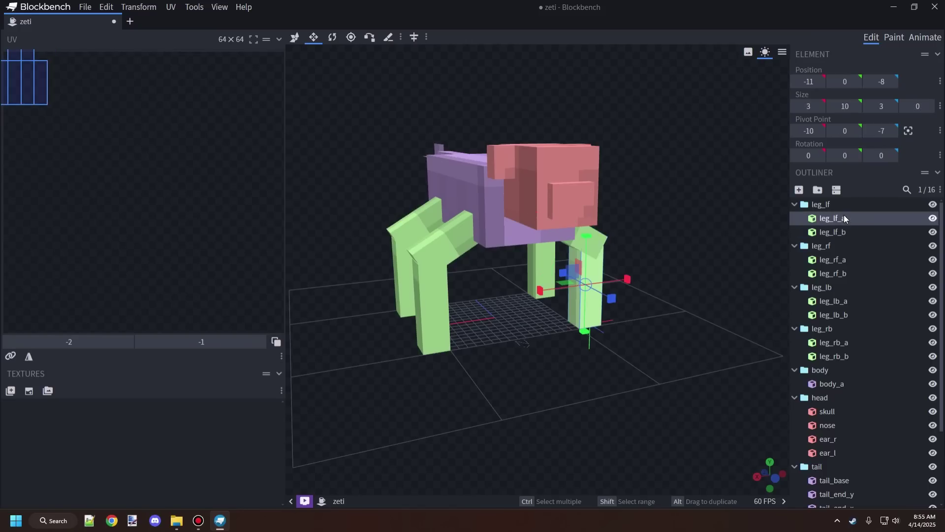
{"action": "left_click", "coordinate": [844, 231], "text": "shift"}
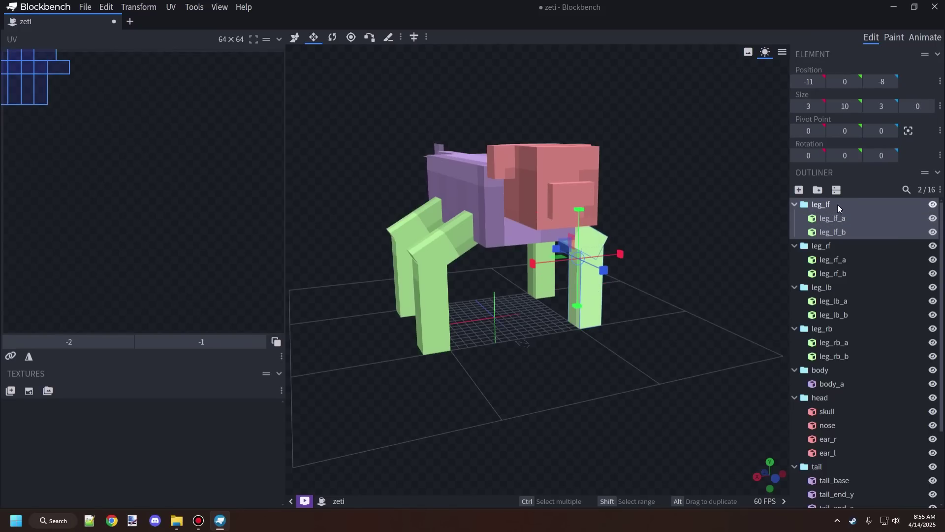
{"action": "left_click", "coordinate": [820, 245]}
{"action": "left_click", "coordinate": [815, 287]}
{"action": "scroll", "coordinate": [823, 282], "scroll_direction": "down", "scroll_amount": 2}
{"action": "left_click", "coordinate": [822, 279]}
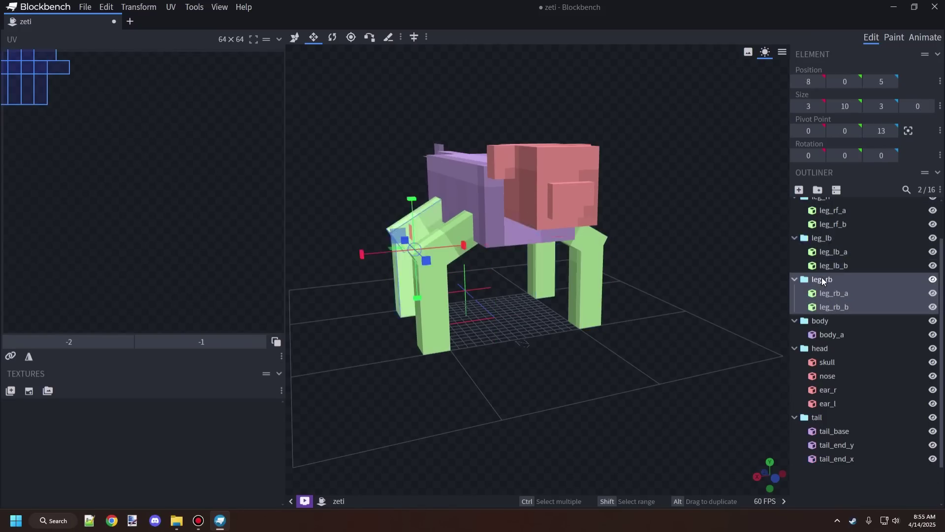
{"action": "left_click", "coordinate": [820, 321]}
{"action": "left_click", "coordinate": [820, 349]}
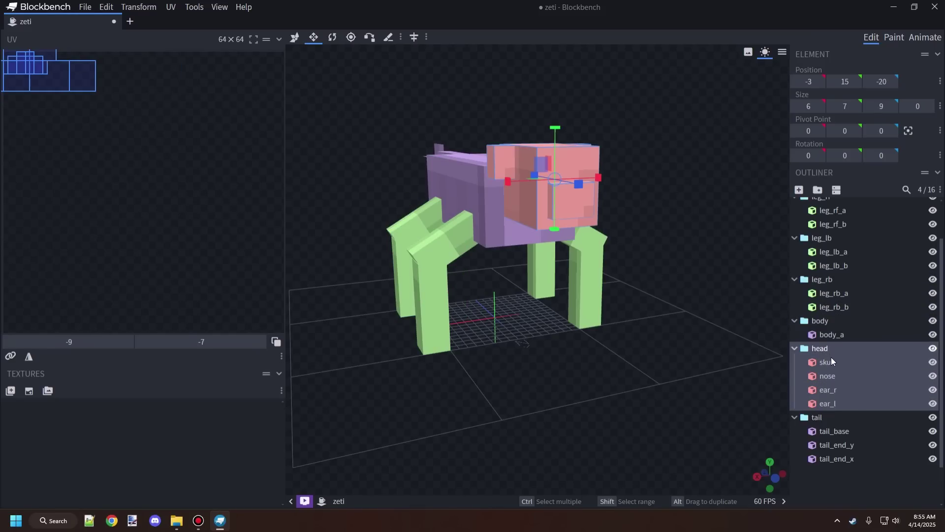
{"action": "left_click", "coordinate": [816, 417]}
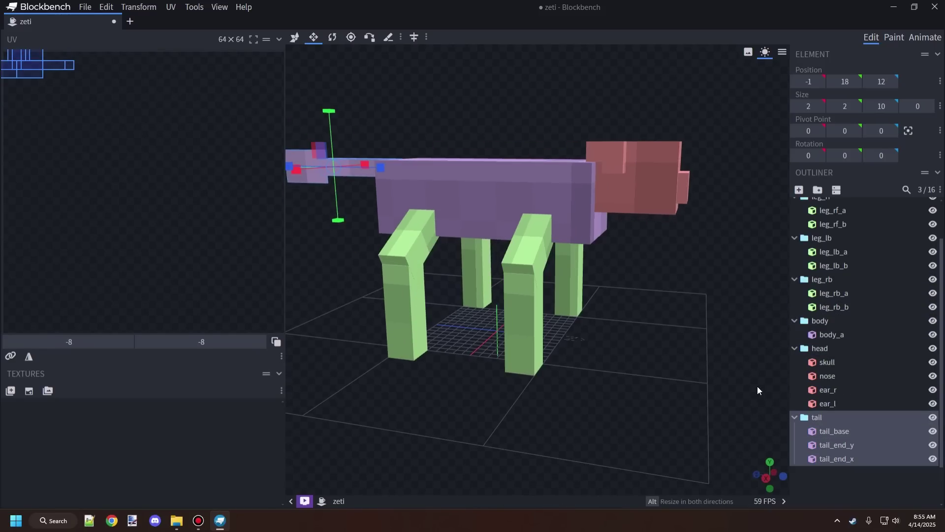
{"action": "left_click_drag", "start_coordinate": [758, 386], "coordinate": [660, 383]}
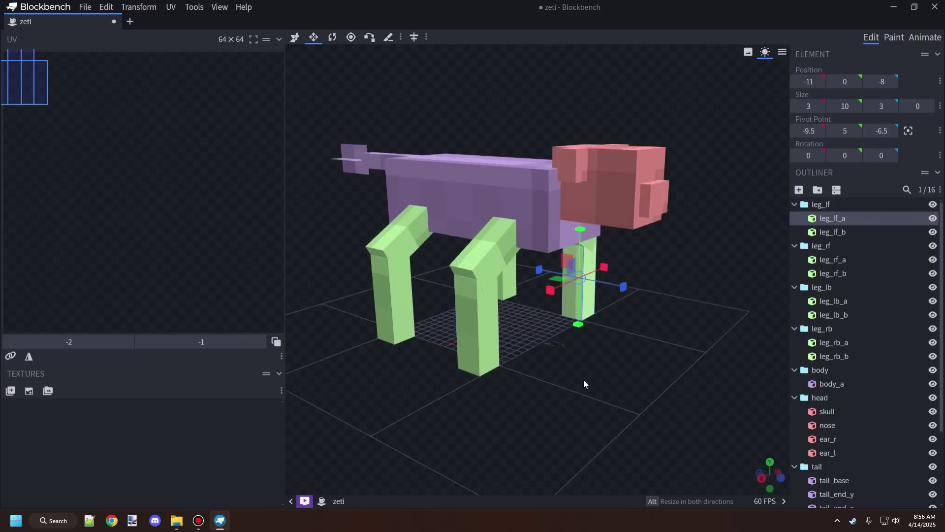
{"action": "mouse_move", "coordinate": [583, 380]}
{"action": "left_mouse_down"}
{"action": "mouse_move", "coordinate": [504, 355]}
{"action": "mouse_move", "coordinate": [443, 364]}
{"action": "mouse_move", "coordinate": [576, 368]}
{"action": "left_mouse_up"}
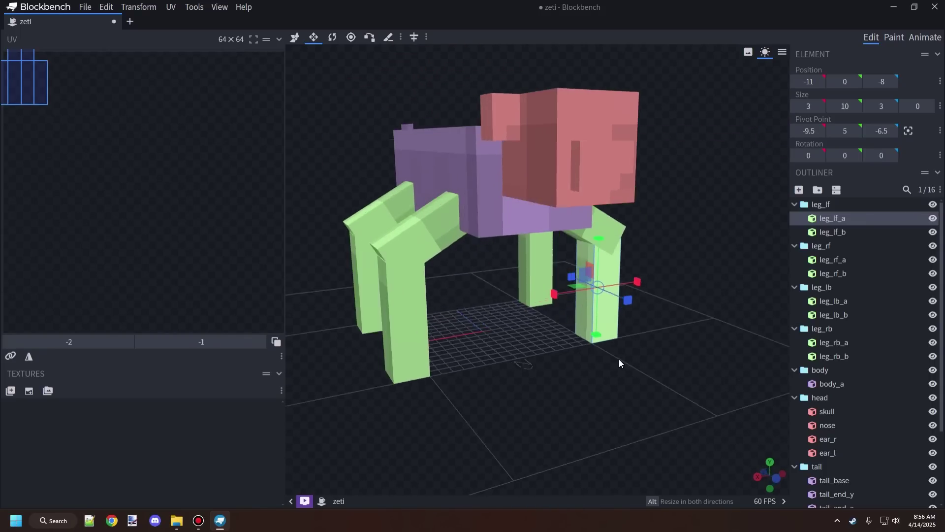
- Select both parts of the front-left leg leg_lf and inspect it closely
{"action": "left_click_drag", "start_coordinate": [629, 358], "coordinate": [561, 361]}
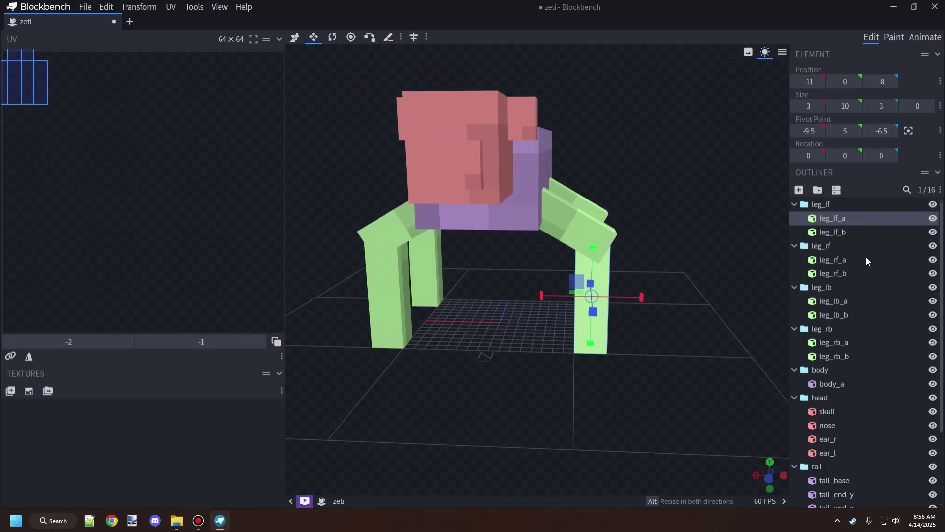
{"action": "left_click", "coordinate": [833, 231], "text": "shift"}
{"action": "left_click_drag", "start_coordinate": [630, 346], "coordinate": [604, 359]}
{"action": "mouse_move", "coordinate": [506, 364]}
{"action": "left_mouse_down"}
{"action": "mouse_move", "coordinate": [535, 299]}
{"action": "mouse_move", "coordinate": [482, 360]}
{"action": "mouse_move", "coordinate": [492, 348]}
{"action": "left_mouse_up"}
{"action": "scroll", "coordinate": [493, 348], "scroll_direction": "up", "scroll_amount": 2}
{"action": "left_click_drag", "start_coordinate": [503, 301], "coordinate": [440, 345]}
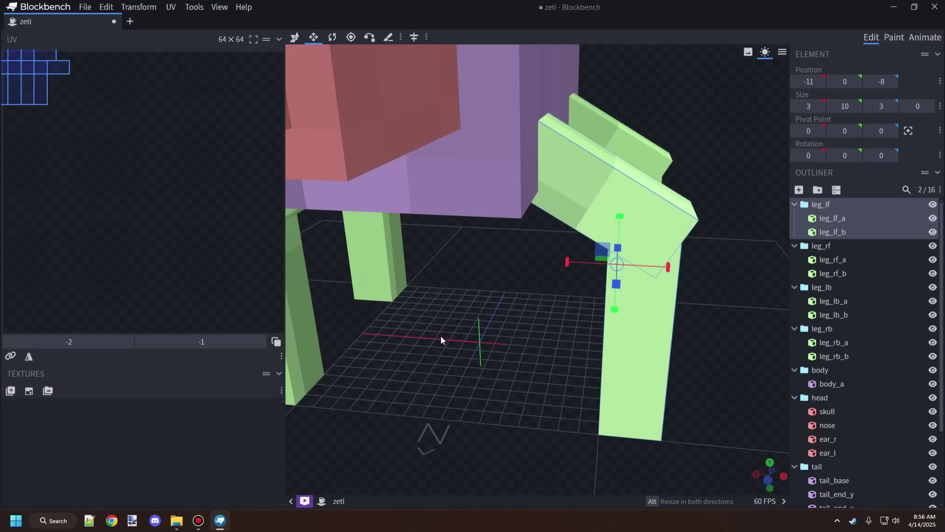
{"action": "mouse_move", "coordinate": [524, 390]}
{"action": "left_mouse_down"}
{"action": "mouse_move", "coordinate": [484, 393]}
{"action": "mouse_move", "coordinate": [524, 326]}
{"action": "mouse_move", "coordinate": [439, 354]}
{"action": "mouse_move", "coordinate": [485, 330]}
{"action": "left_mouse_up"}
{"action": "scroll", "coordinate": [485, 330], "scroll_direction": "down", "scroll_amount": 2}
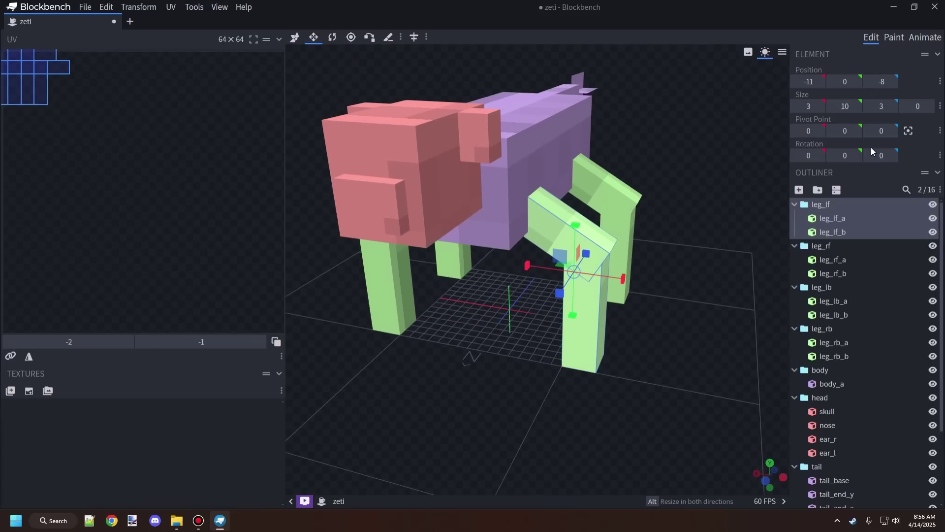
- Tilt leg_lf backward around X, then bring it back toward upright
{"action": "left_click", "coordinate": [797, 155]}
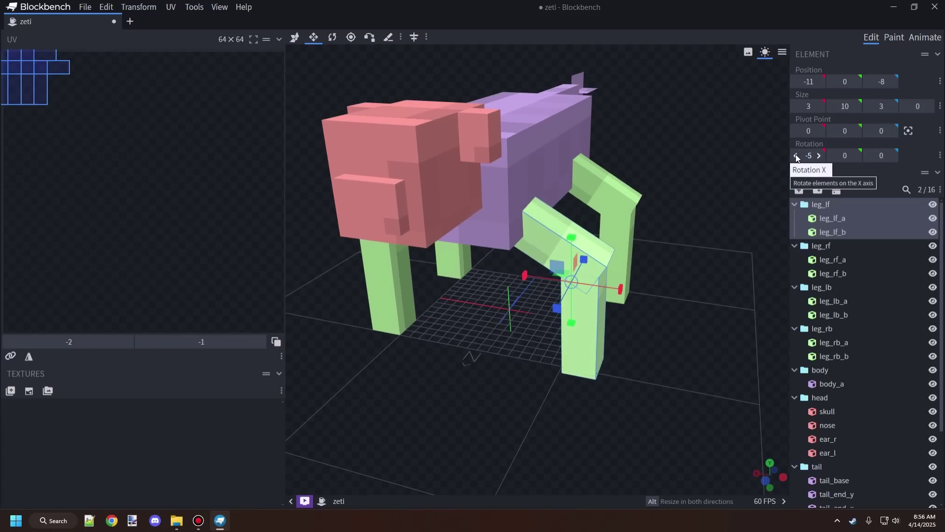
{"action": "left_click", "coordinate": [796, 156]}
{"action": "left_click", "coordinate": [796, 155]}
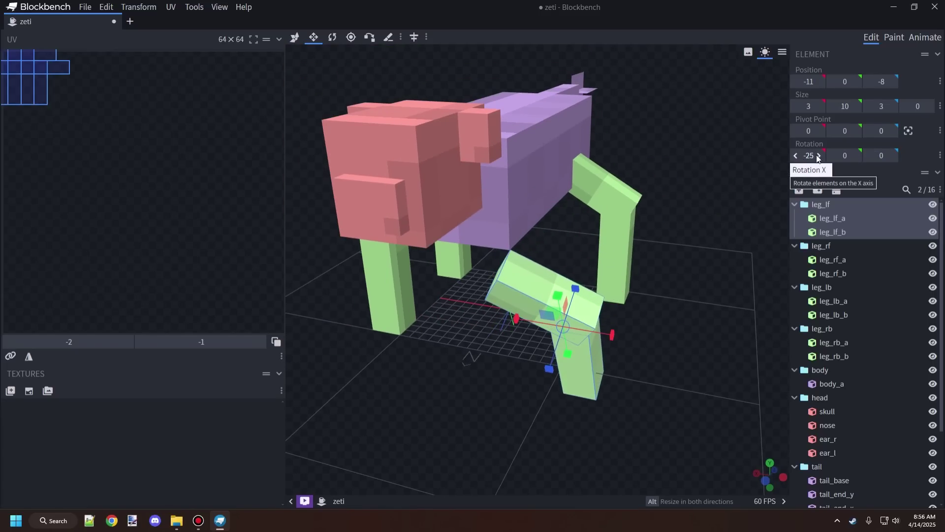
{"action": "left_click_drag", "start_coordinate": [809, 155], "coordinate": [823, 157]}
{"action": "left_click", "coordinate": [823, 155]}
{"action": "left_click", "coordinate": [824, 155]}
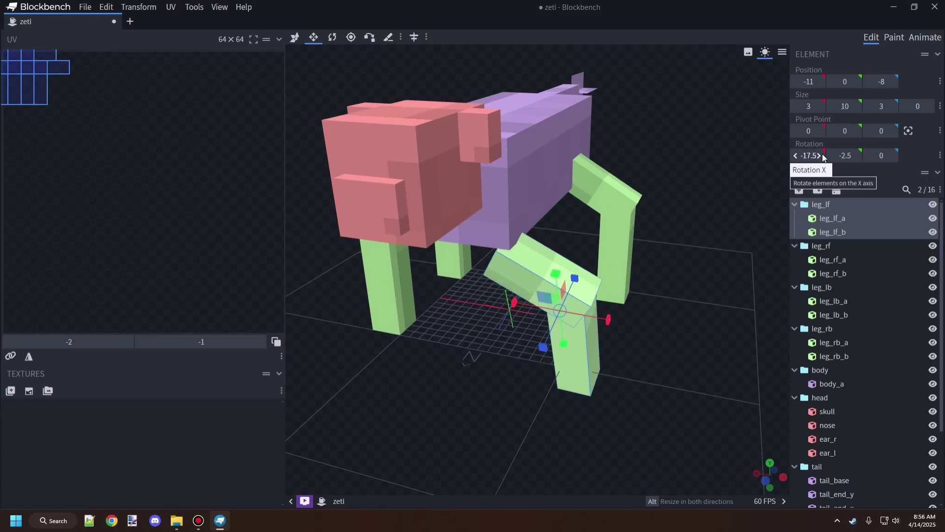
{"action": "left_click", "coordinate": [823, 155]}
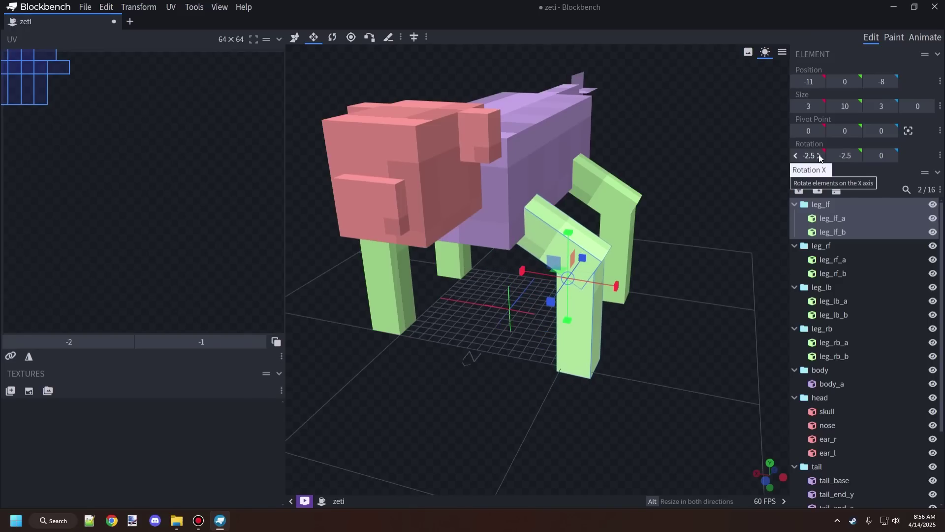
{"action": "left_click", "coordinate": [819, 155]}
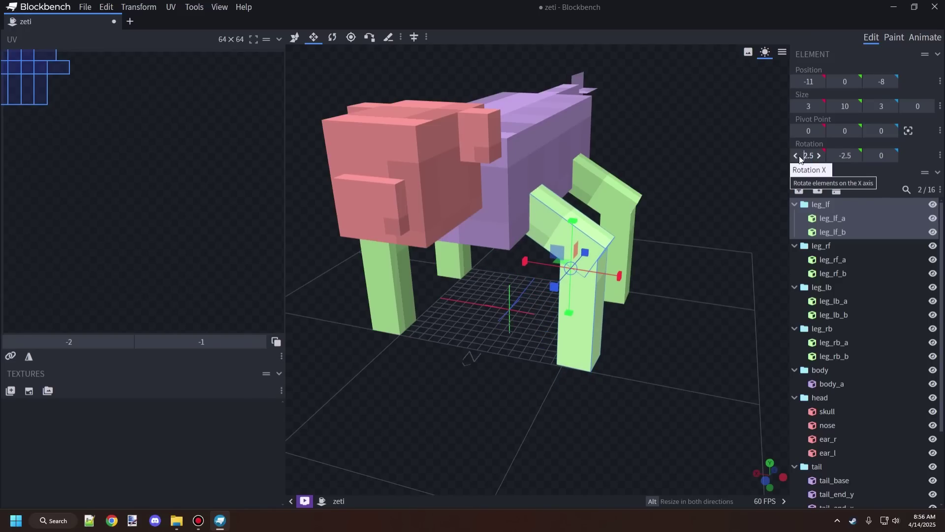
- Reset the X tilt, twist leg_lf around Y, and bring the twist back near zero
{"action": "left_click", "coordinate": [797, 155]}
{"action": "left_click", "coordinate": [831, 155]}
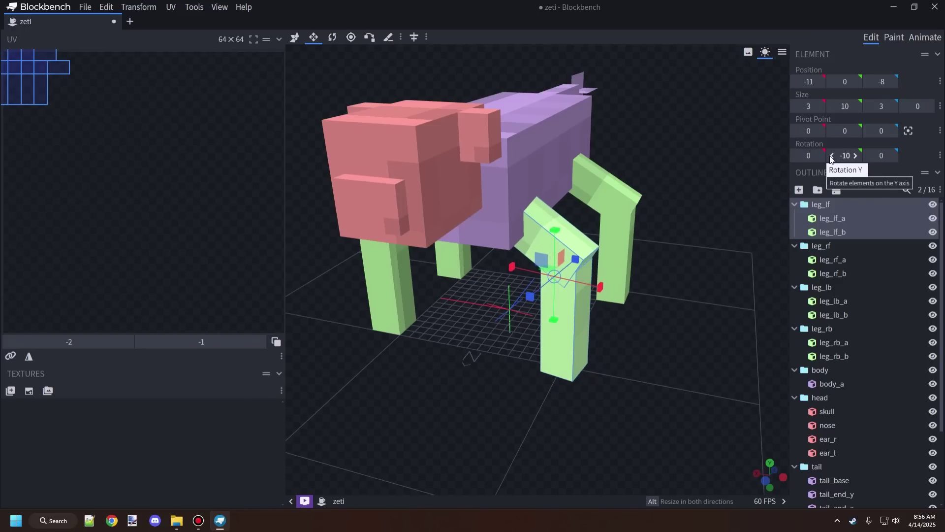
{"action": "left_click", "coordinate": [832, 155]}
{"action": "left_click", "coordinate": [832, 156]}
{"action": "left_click", "coordinate": [832, 155]}
{"action": "left_click", "coordinate": [832, 155]}
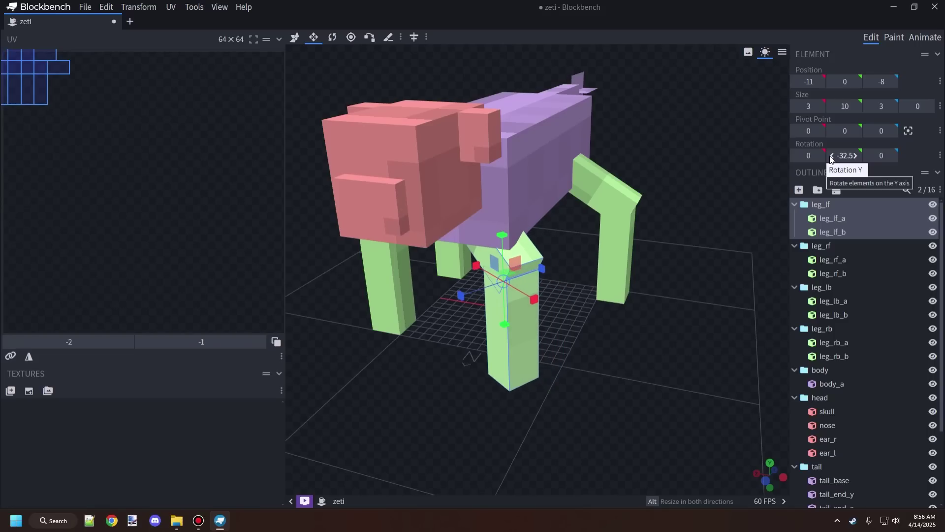
{"action": "left_click", "coordinate": [856, 155]}
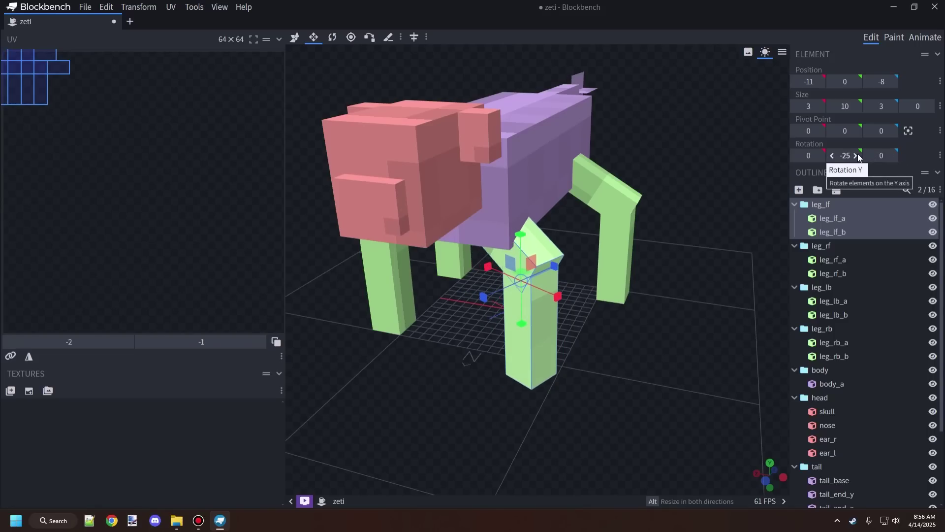
{"action": "left_click", "coordinate": [857, 155]}
{"action": "left_click", "coordinate": [857, 156]}
{"action": "left_click", "coordinate": [858, 155]}
{"action": "left_click", "coordinate": [858, 155]}
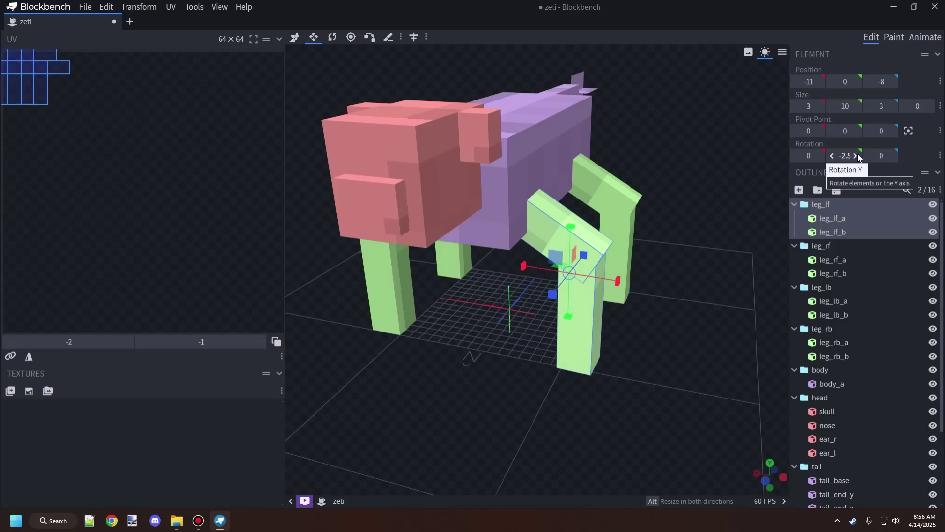
{"action": "left_click", "coordinate": [858, 155]}
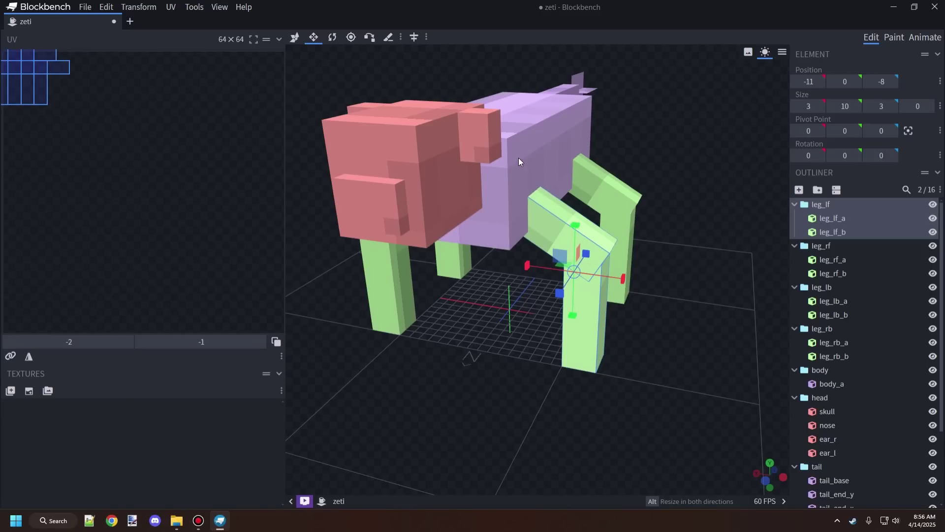
- Swing leg_lf sideways around Z and back, then centre its pivot on the leg
{"action": "left_click", "coordinate": [891, 155]}
{"action": "left_click", "coordinate": [891, 156]}
{"action": "left_click", "coordinate": [890, 155]}
{"action": "left_click", "coordinate": [891, 156]}
{"action": "left_click", "coordinate": [890, 155]}
{"action": "left_click", "coordinate": [891, 156]}
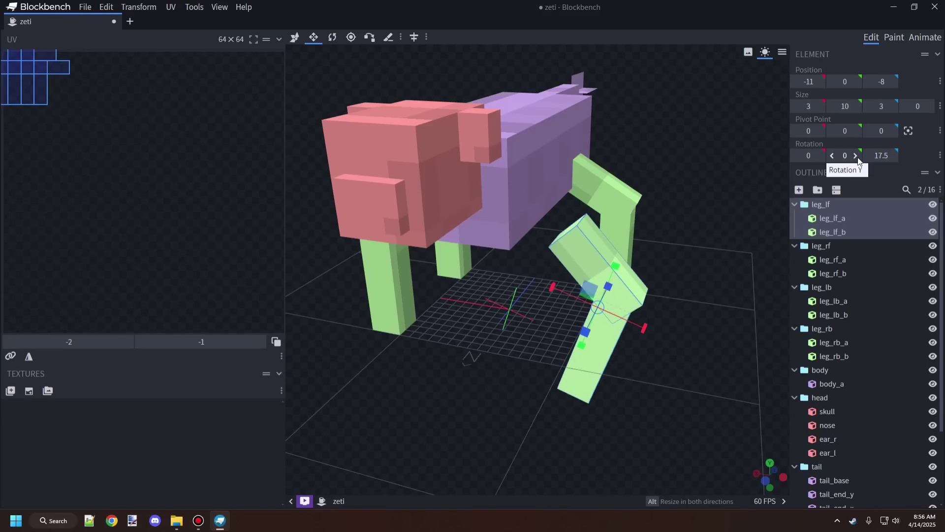
{"action": "left_click", "coordinate": [869, 156]}
{"action": "left_click", "coordinate": [869, 156]}
{"action": "left_click", "coordinate": [869, 156]}
{"action": "left_click", "coordinate": [869, 156]}
{"action": "left_click_drag", "start_coordinate": [691, 291], "coordinate": [712, 264]}
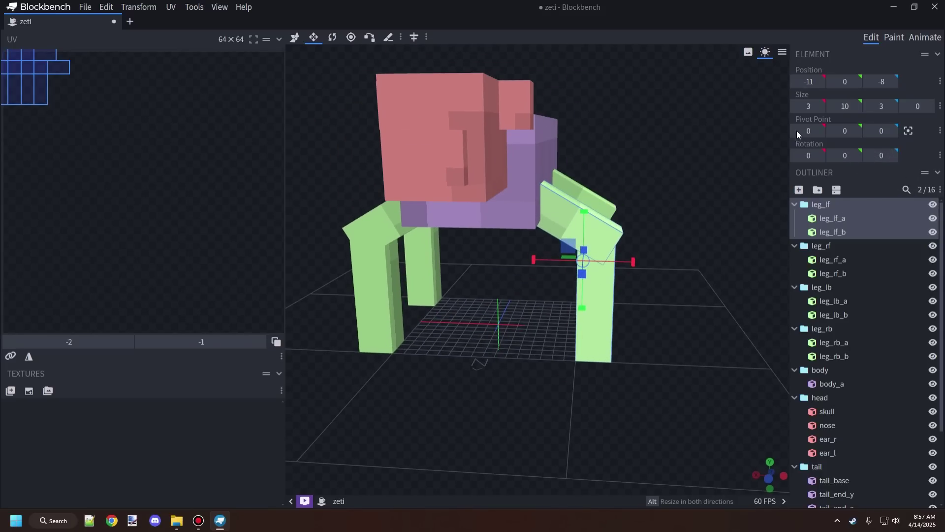
{"action": "left_click", "coordinate": [909, 131]}
{"action": "mouse_move", "coordinate": [593, 331]}
{"action": "left_mouse_down"}
{"action": "mouse_move", "coordinate": [525, 325]}
{"action": "mouse_move", "coordinate": [562, 311]}
{"action": "left_mouse_up"}
- Select the leg_lf group and begin editing its pivot X coordinate
{"action": "left_click_drag", "start_coordinate": [655, 293], "coordinate": [736, 258]}
{"action": "left_click", "coordinate": [504, 352]}
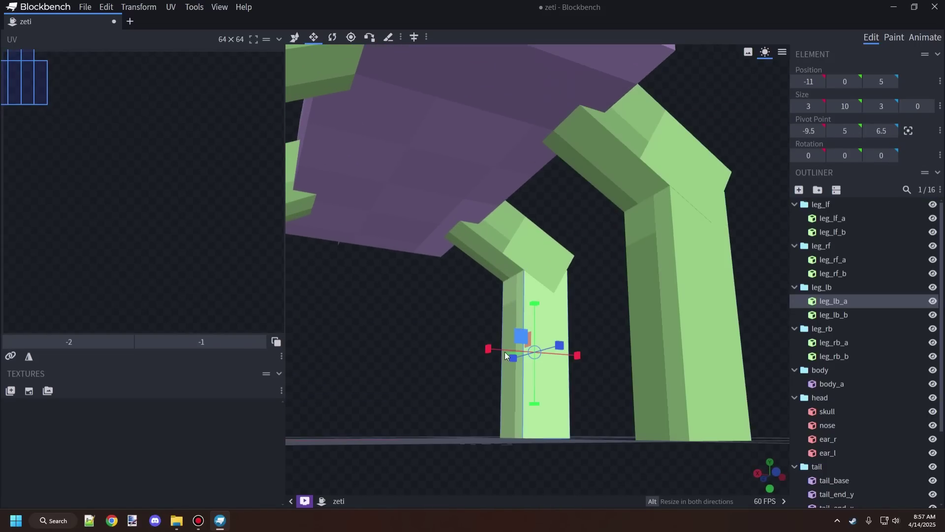
{"action": "double_click", "coordinate": [705, 264]}
{"action": "left_click_drag", "start_coordinate": [749, 229], "coordinate": [683, 225]}
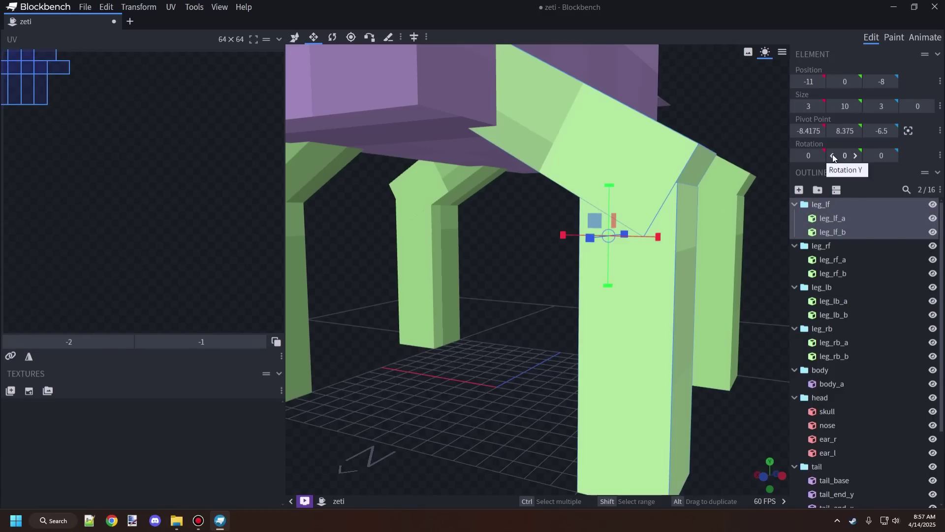
{"action": "double_click", "coordinate": [808, 131]}
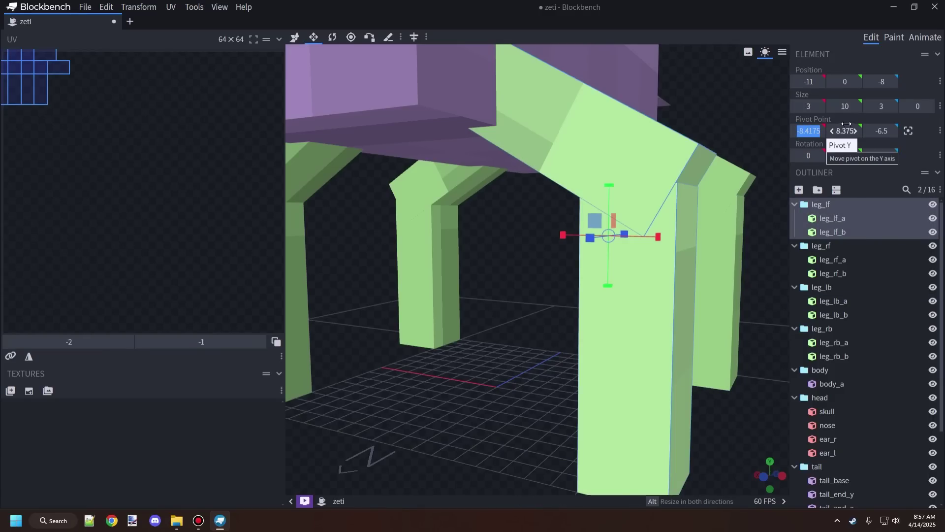
{"action": "left_click_drag", "start_coordinate": [500, 328], "coordinate": [502, 335]}
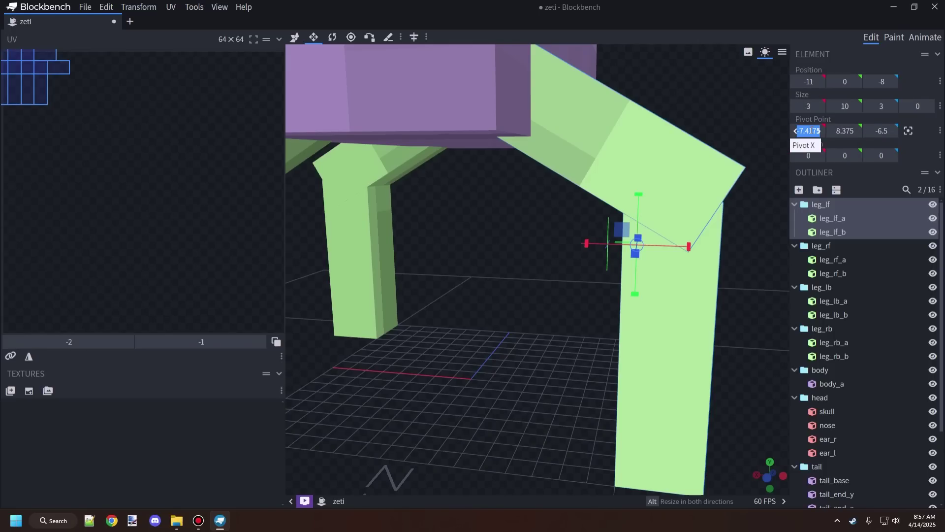
{"action": "type", "text": "-7"}
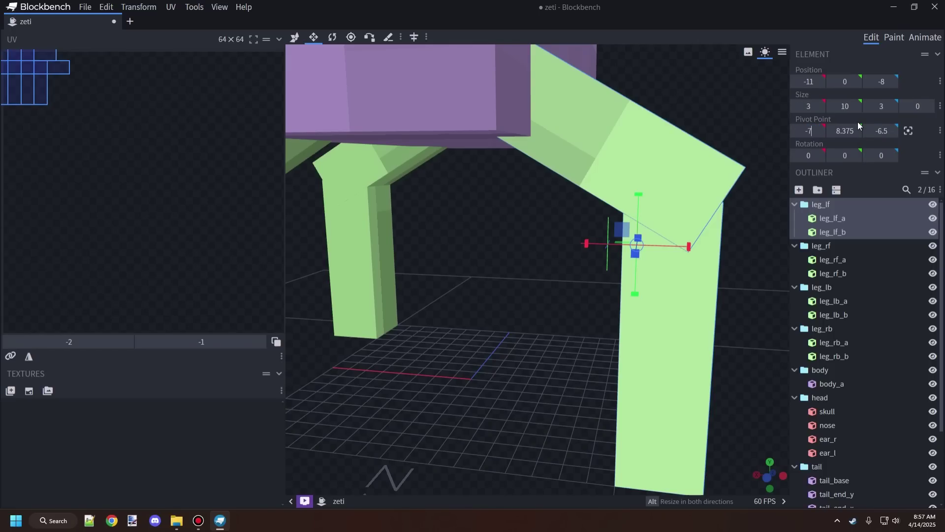
- Set the leg_lf pivot Y to 13 and adjust Z, then inspect the upper part leg_lf_a
{"action": "double_click", "coordinate": [850, 131]}
{"action": "type", "text": "8"}
{"action": "mouse_move", "coordinate": [881, 131]}
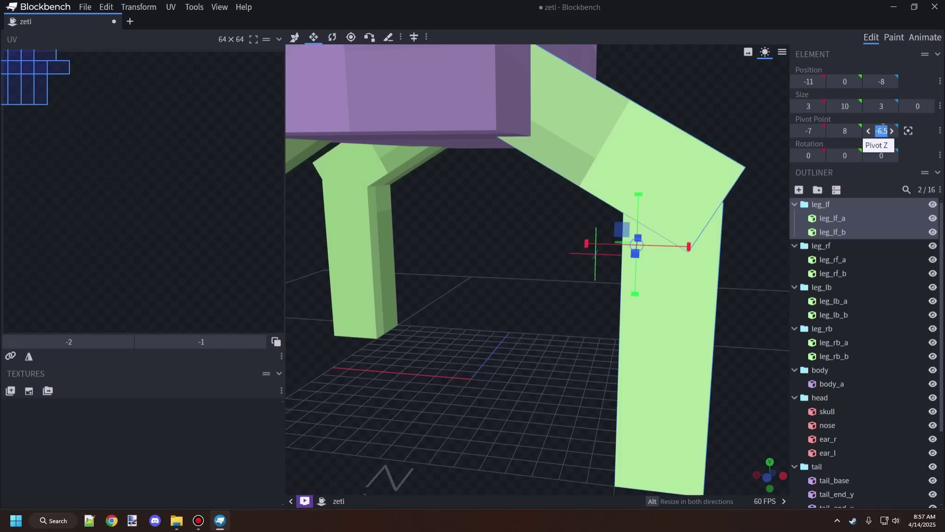
{"action": "type", "text": "-6"}
{"action": "left_click", "coordinate": [883, 130]}
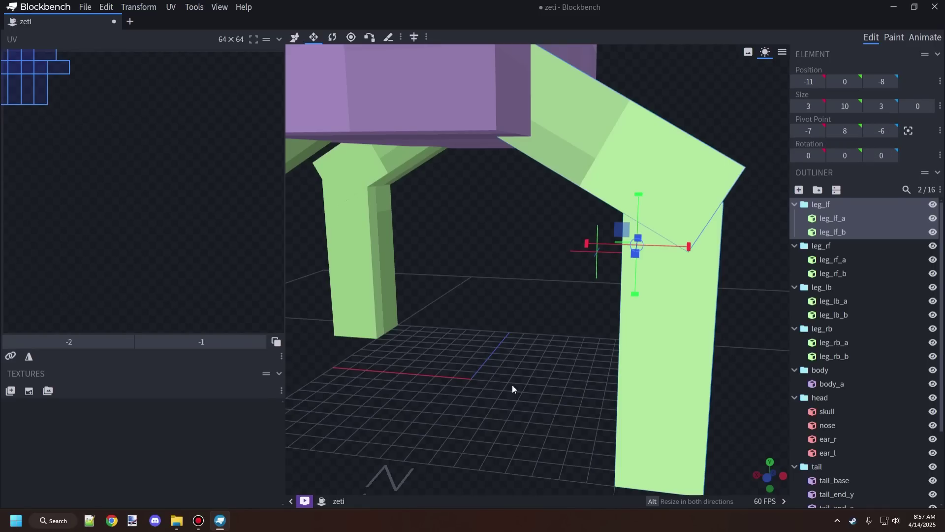
{"action": "left_click_drag", "start_coordinate": [504, 384], "coordinate": [293, 378]}
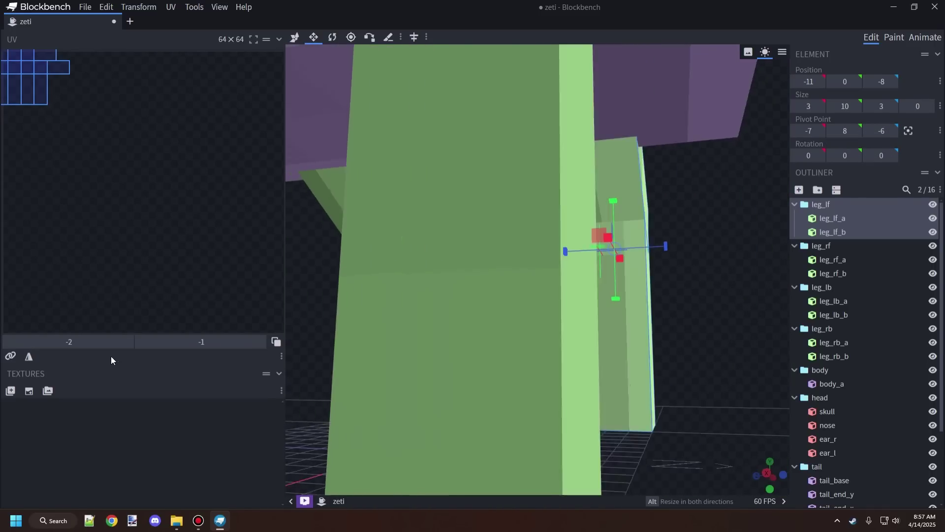
{"action": "left_click_drag", "start_coordinate": [111, 356], "coordinate": [140, 359]}
{"action": "left_click", "coordinate": [596, 331]}
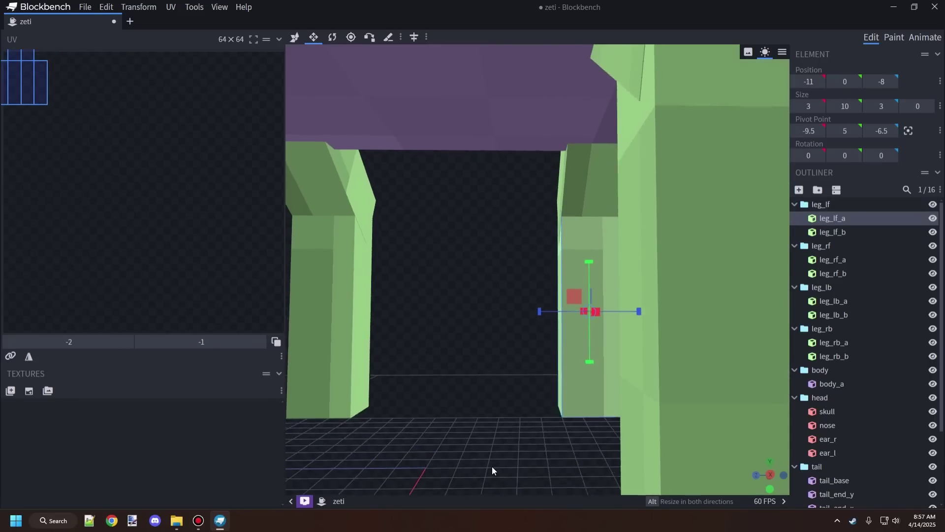
{"action": "left_click_drag", "start_coordinate": [491, 467], "coordinate": [557, 449]}
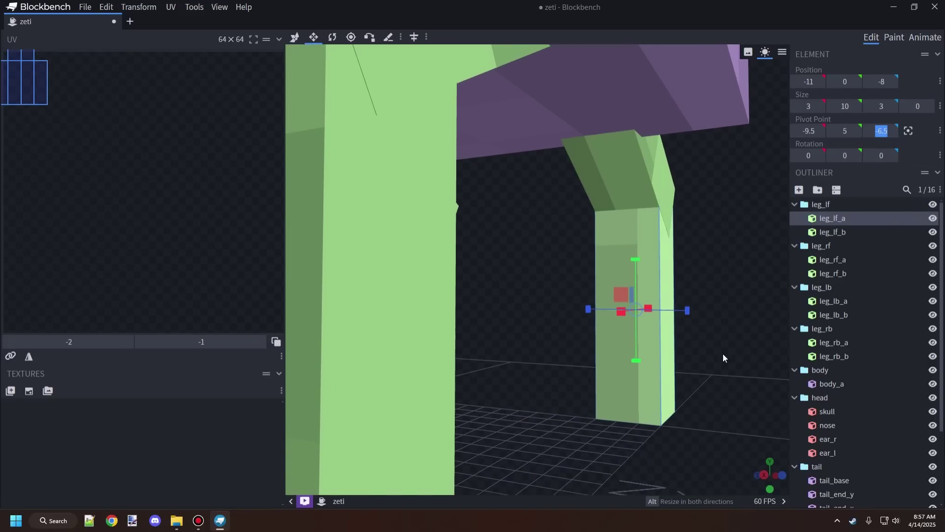
{"action": "left_click_drag", "start_coordinate": [722, 361], "coordinate": [665, 347]}
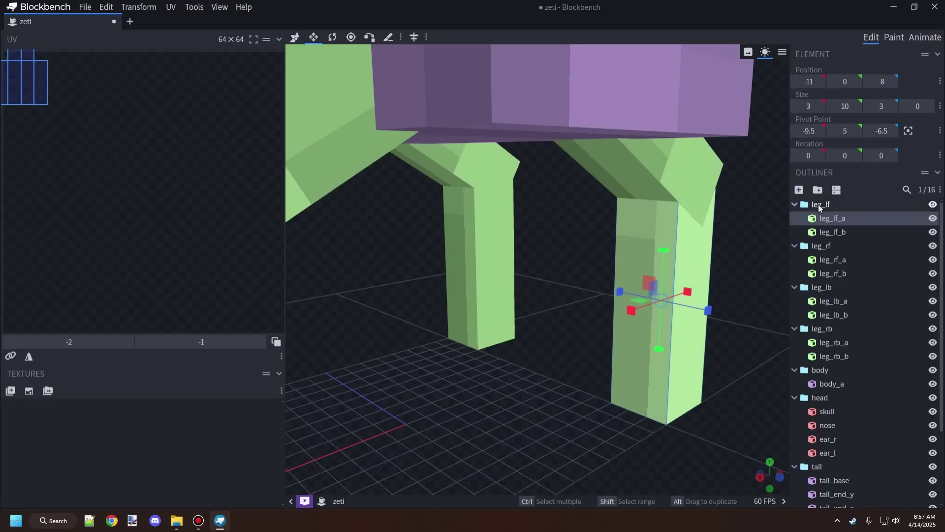
- Reselect leg_lf, re-edit the pivot Z, and shift the pivot one unit along X
{"action": "left_click", "coordinate": [818, 204]}
{"action": "double_click", "coordinate": [883, 130]}
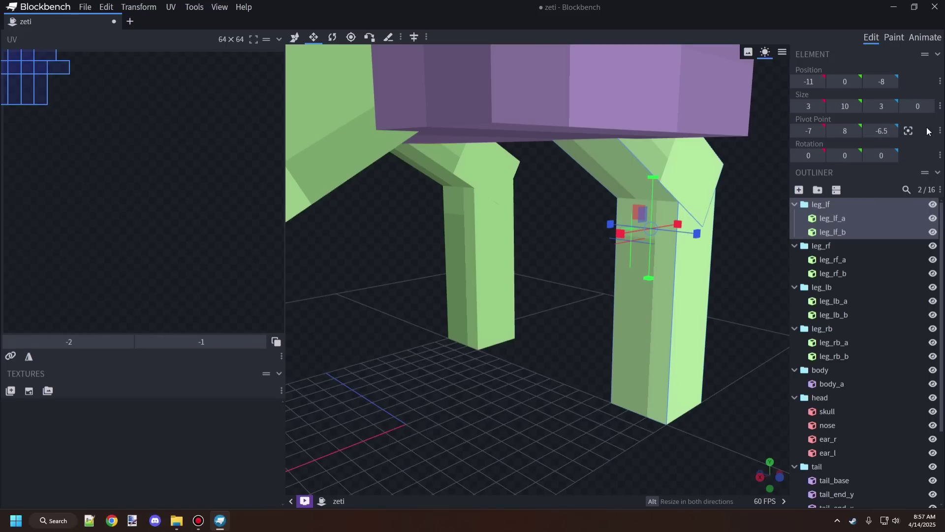
{"action": "mouse_move", "coordinate": [638, 414]}
{"action": "left_mouse_down"}
{"action": "mouse_move", "coordinate": [579, 435]}
{"action": "mouse_move", "coordinate": [525, 434]}
{"action": "left_mouse_up"}
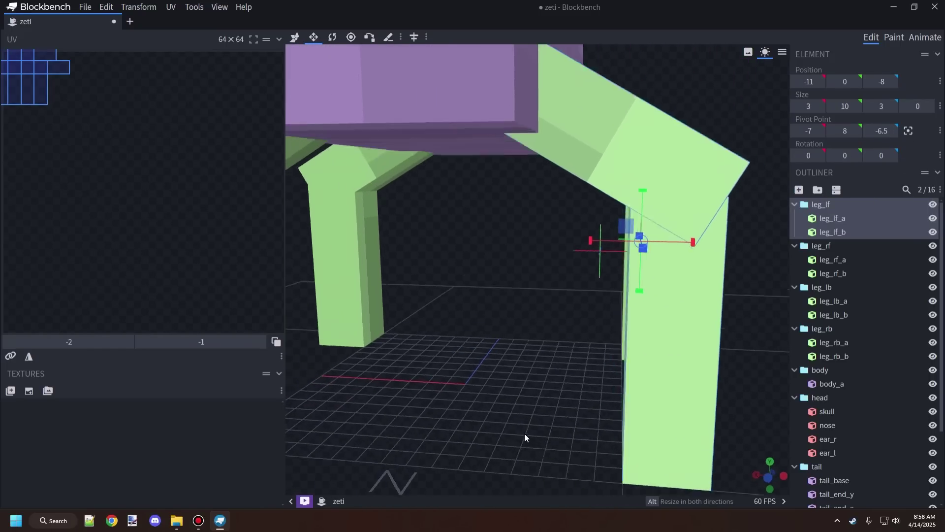
{"action": "mouse_move", "coordinate": [807, 130]}
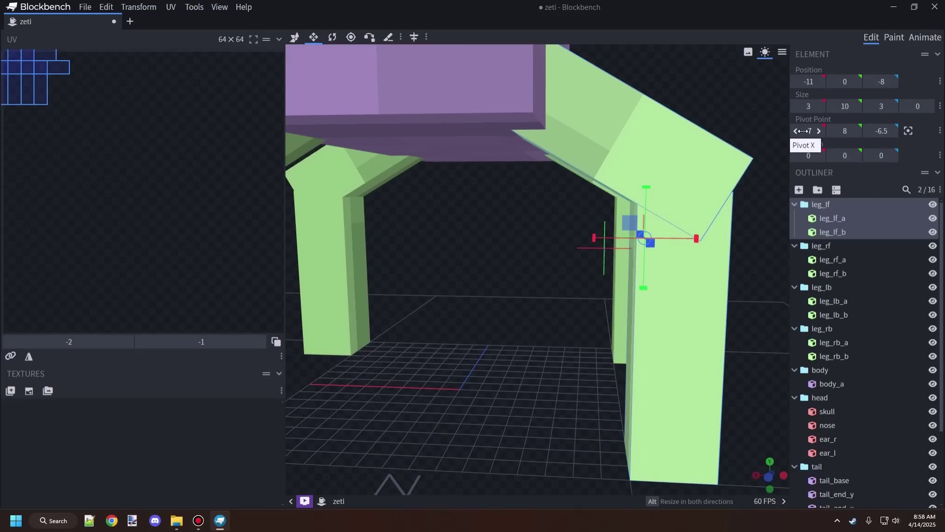
{"action": "left_click", "coordinate": [820, 131]}
{"action": "mouse_move", "coordinate": [517, 413]}
{"action": "left_mouse_down"}
{"action": "mouse_move", "coordinate": [541, 327]}
{"action": "mouse_move", "coordinate": [584, 340]}
{"action": "mouse_move", "coordinate": [755, 191]}
{"action": "left_mouse_up"}
{"action": "left_click", "coordinate": [833, 218]}
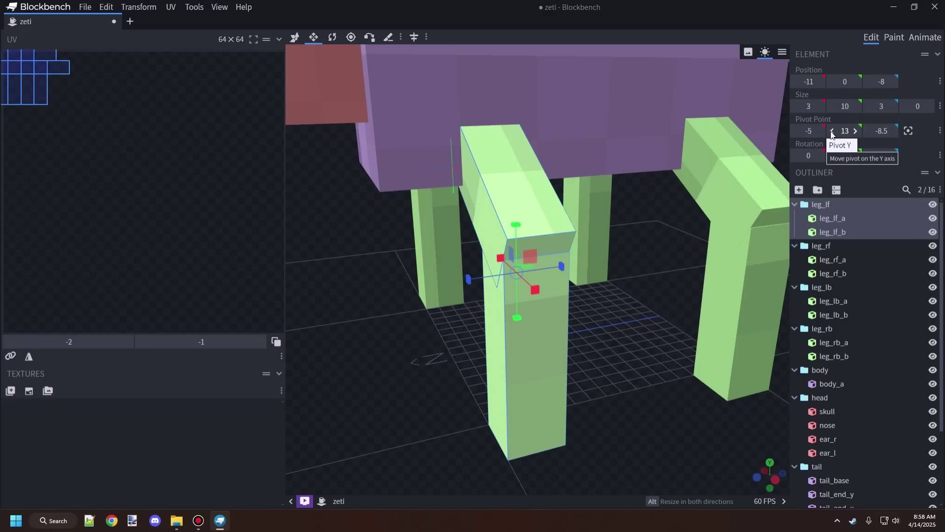
{"action": "mouse_move", "coordinate": [844, 131]}
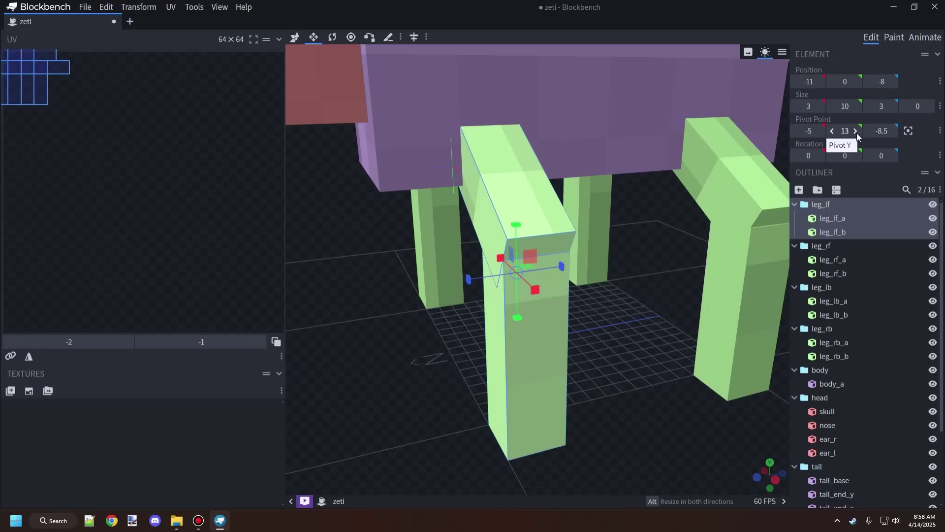
- Shift the leg_lf pivot two units along Z, then test-tilt the leg around X back to zero
{"action": "left_click", "coordinate": [892, 131]}
{"action": "left_click", "coordinate": [892, 132]}
{"action": "left_click_drag", "start_coordinate": [598, 409], "coordinate": [577, 408]}
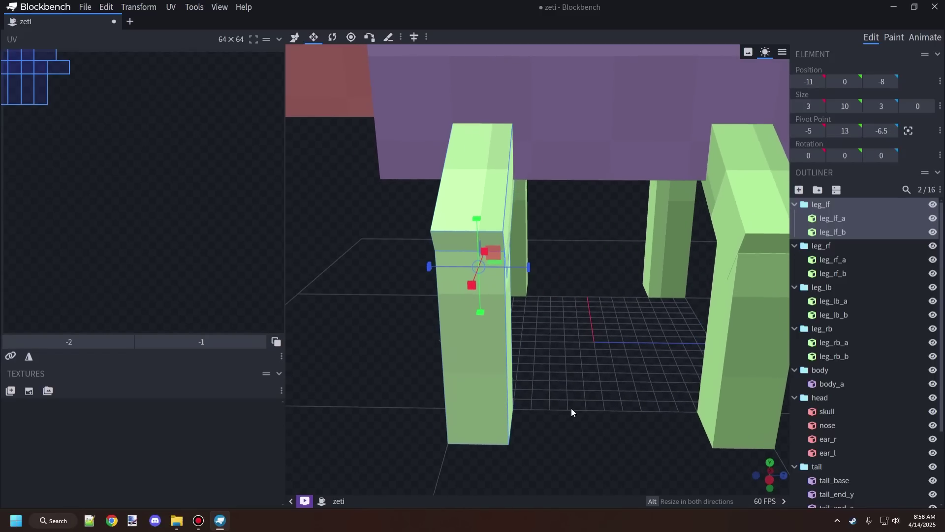
{"action": "left_click", "coordinate": [821, 157]}
{"action": "left_click", "coordinate": [821, 157]}
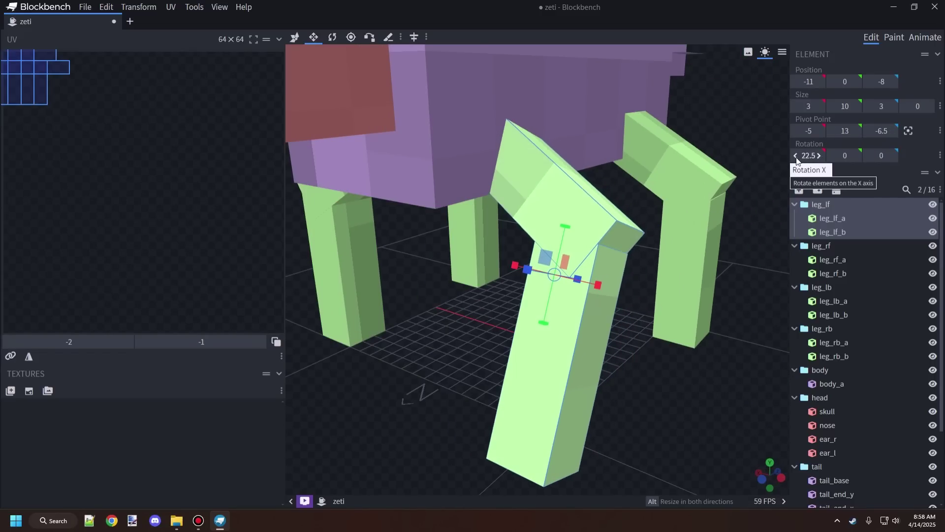
{"action": "left_click", "coordinate": [796, 157]}
{"action": "left_click", "coordinate": [797, 156]}
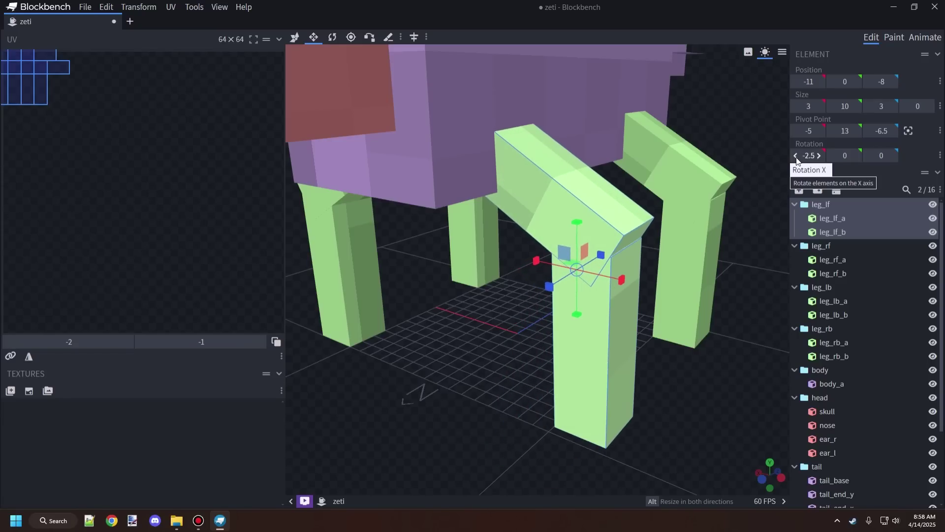
{"action": "left_click", "coordinate": [796, 157]}
{"action": "left_click", "coordinate": [821, 156]}
{"action": "left_click", "coordinate": [821, 157]}
{"action": "left_click", "coordinate": [822, 156]}
{"action": "left_click", "coordinate": [822, 156]}
- Swing leg_lf around Y and Z, return both to zero, and view the whole model
{"action": "left_click", "coordinate": [856, 157]}
{"action": "left_click", "coordinate": [856, 156]}
{"action": "left_click", "coordinate": [855, 156]}
{"action": "left_click", "coordinate": [830, 156]}
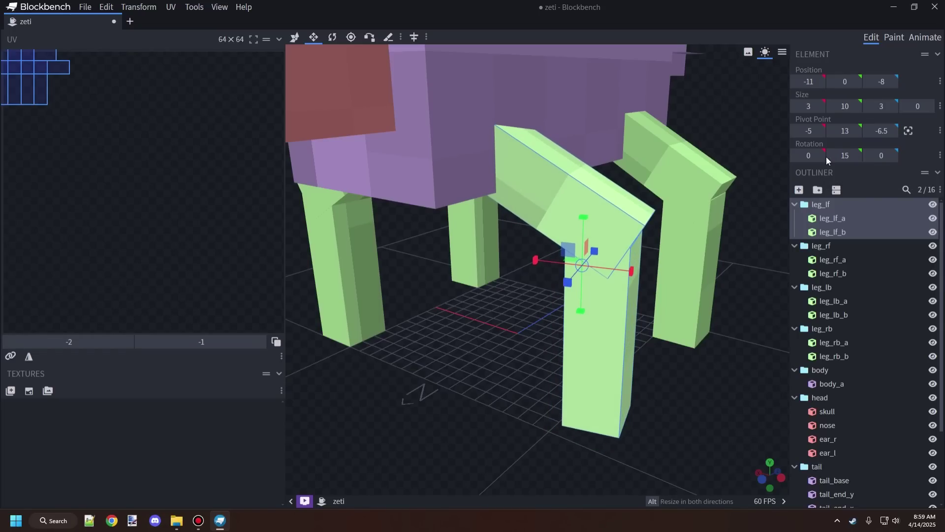
{"action": "left_click", "coordinate": [830, 157]}
{"action": "left_click", "coordinate": [830, 157]}
{"action": "left_click", "coordinate": [893, 156]}
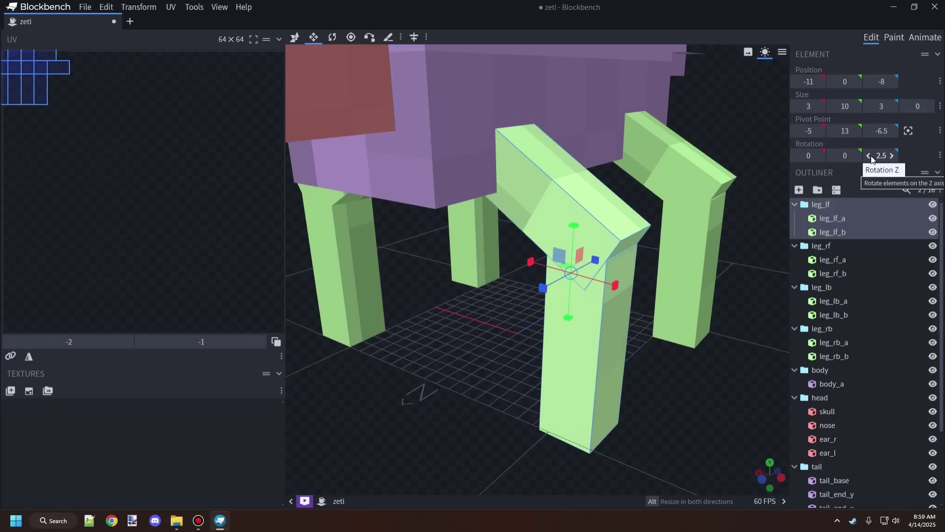
{"action": "left_click", "coordinate": [868, 156]}
{"action": "mouse_move", "coordinate": [617, 414]}
{"action": "left_mouse_down"}
{"action": "mouse_move", "coordinate": [685, 427]}
{"action": "mouse_move", "coordinate": [593, 430]}
{"action": "mouse_move", "coordinate": [597, 267]}
{"action": "left_mouse_up"}
{"action": "mouse_move", "coordinate": [582, 373]}
{"action": "left_mouse_down"}
{"action": "mouse_move", "coordinate": [606, 244]}
{"action": "mouse_move", "coordinate": [498, 349]}
{"action": "mouse_move", "coordinate": [710, 390]}
{"action": "mouse_move", "coordinate": [384, 352]}
{"action": "mouse_move", "coordinate": [403, 347]}
{"action": "left_mouse_up"}
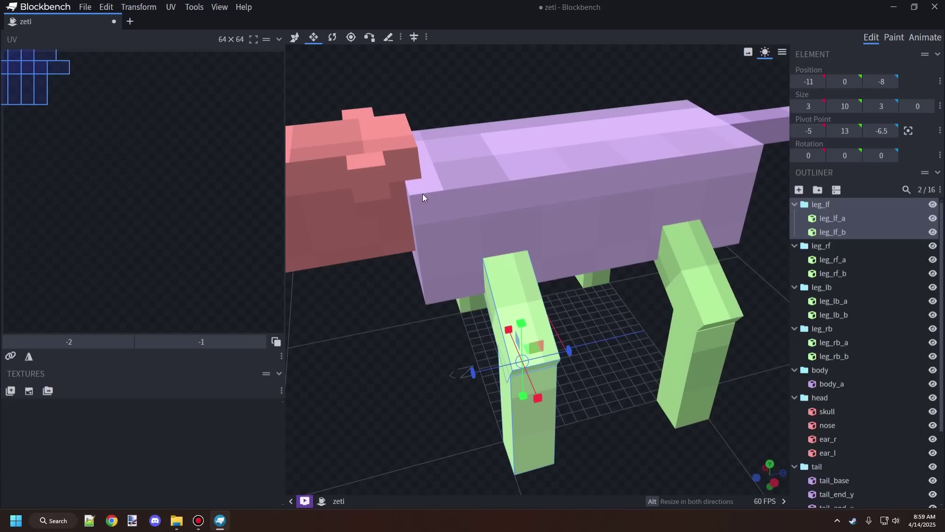
- Switch to the Move tool and tilt the head 15° around Z, then back to zero
{"action": "left_click", "coordinate": [510, 295]}
{"action": "left_click_drag", "start_coordinate": [361, 397], "coordinate": [462, 377]}
{"action": "mouse_move", "coordinate": [538, 370]}
{"action": "left_mouse_down"}
{"action": "mouse_move", "coordinate": [476, 178]}
{"action": "mouse_move", "coordinate": [555, 304]}
{"action": "mouse_move", "coordinate": [573, 183]}
{"action": "mouse_move", "coordinate": [515, 366]}
{"action": "mouse_move", "coordinate": [564, 335]}
{"action": "mouse_move", "coordinate": [636, 418]}
{"action": "left_mouse_up"}
{"action": "right_click_drag", "start_coordinate": [636, 418], "coordinate": [536, 266]}
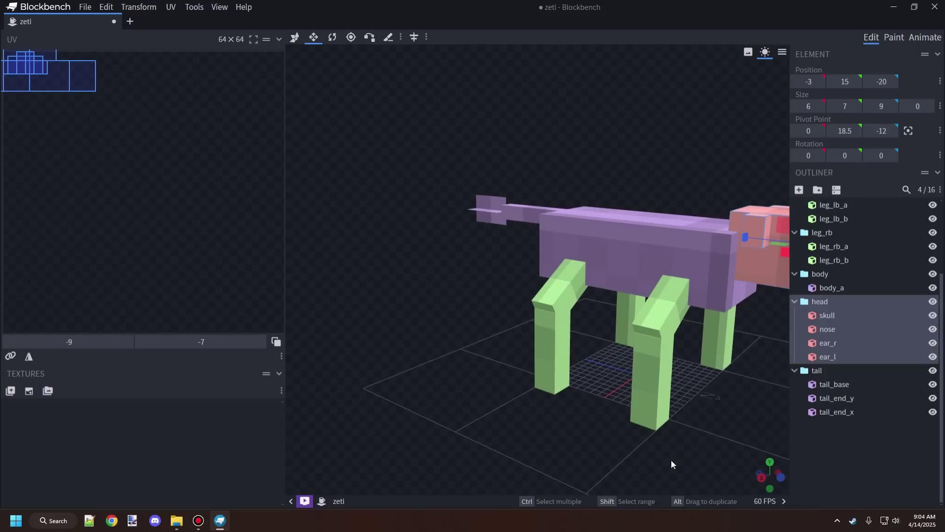
{"action": "left_click_drag", "start_coordinate": [707, 388], "coordinate": [693, 404]}
{"action": "key", "text": "v"}
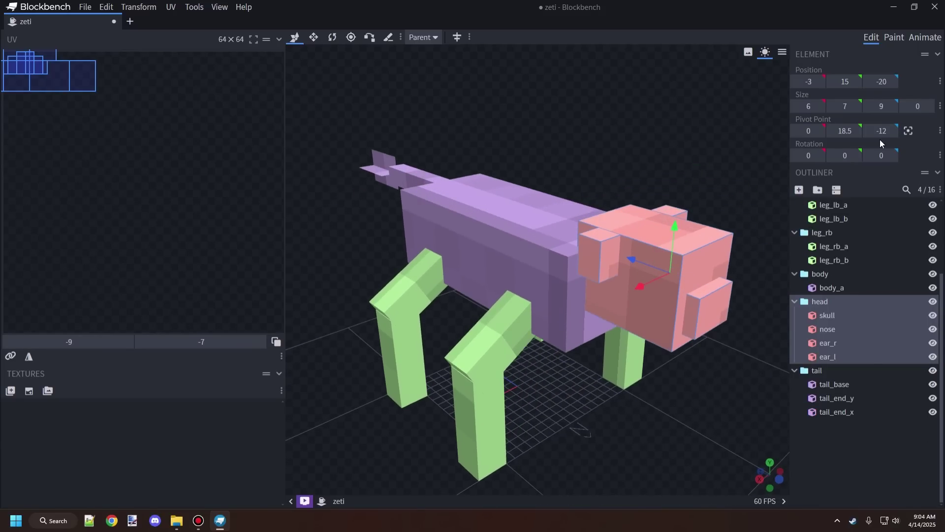
{"action": "left_click_drag", "start_coordinate": [890, 154], "coordinate": [892, 157]}
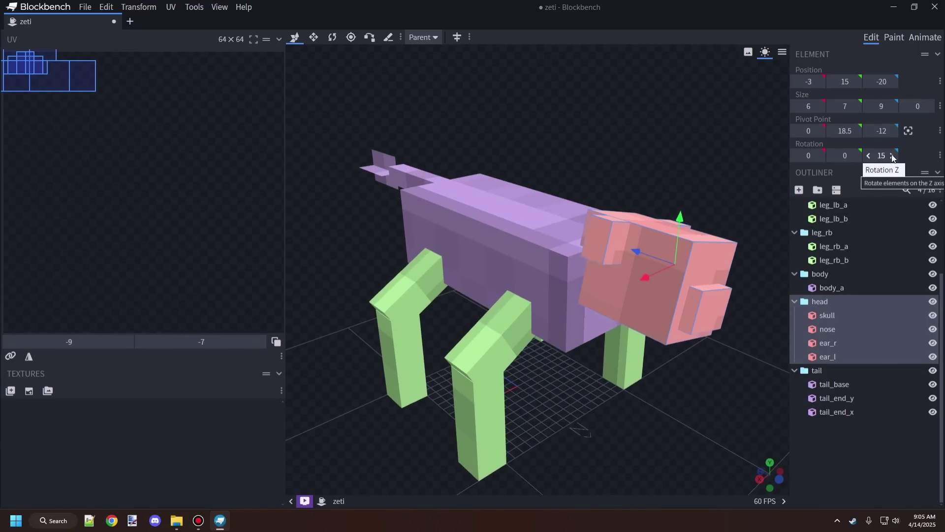
{"action": "left_click", "coordinate": [870, 155]}
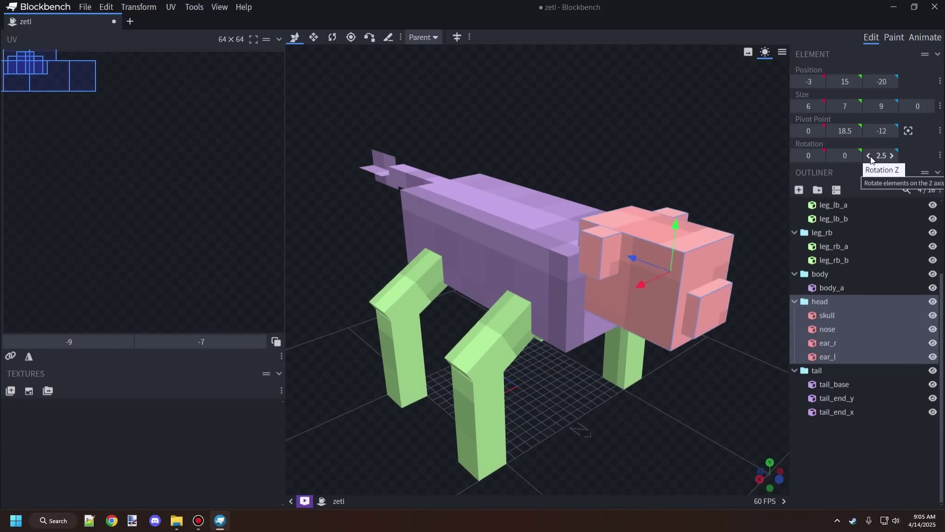
{"action": "left_click", "coordinate": [899, 156]}
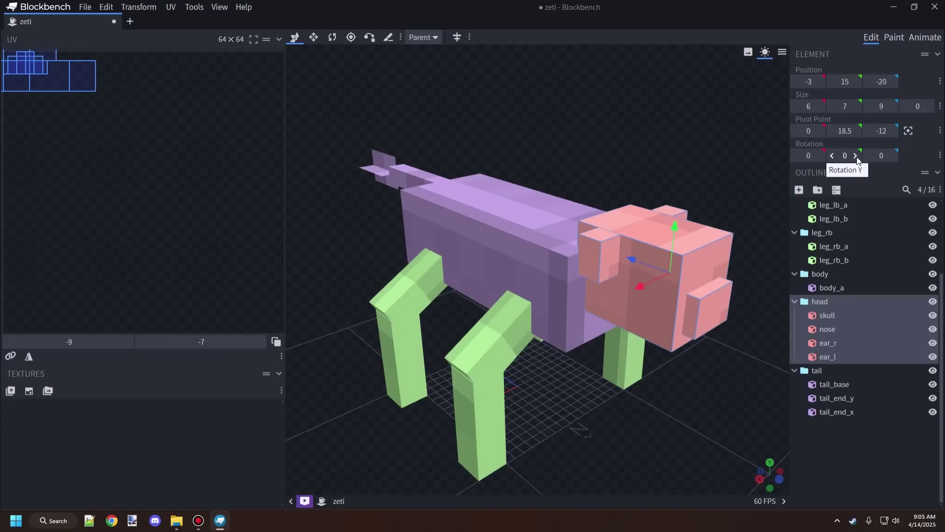
- Turn the head sideways to 20 on Y, then back toward centre
{"action": "left_click_drag", "start_coordinate": [857, 155], "coordinate": [858, 160]}
{"action": "left_click", "coordinate": [857, 155]}
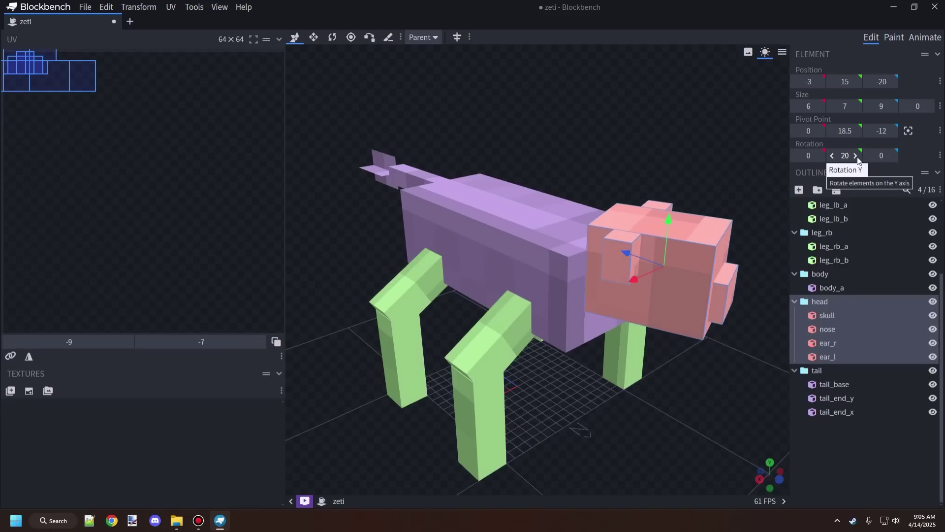
{"action": "left_click", "coordinate": [833, 155]}
{"action": "left_click", "coordinate": [832, 155]}
{"action": "left_click", "coordinate": [833, 155]}
{"action": "left_click", "coordinate": [832, 155]}
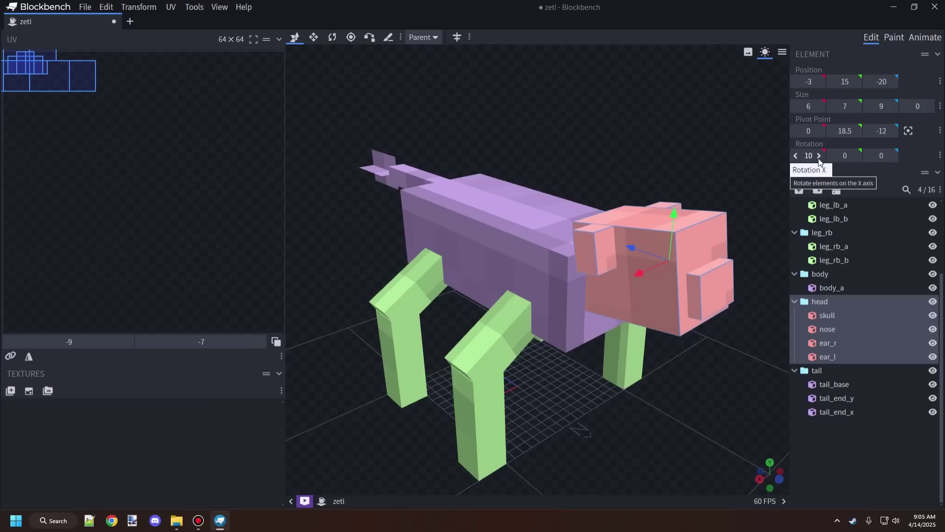
- Zero the head's Y turn, nod it both ways on X, and return X to zero
{"action": "left_click_drag", "start_coordinate": [808, 155], "coordinate": [798, 157]}
{"action": "left_click", "coordinate": [797, 155]}
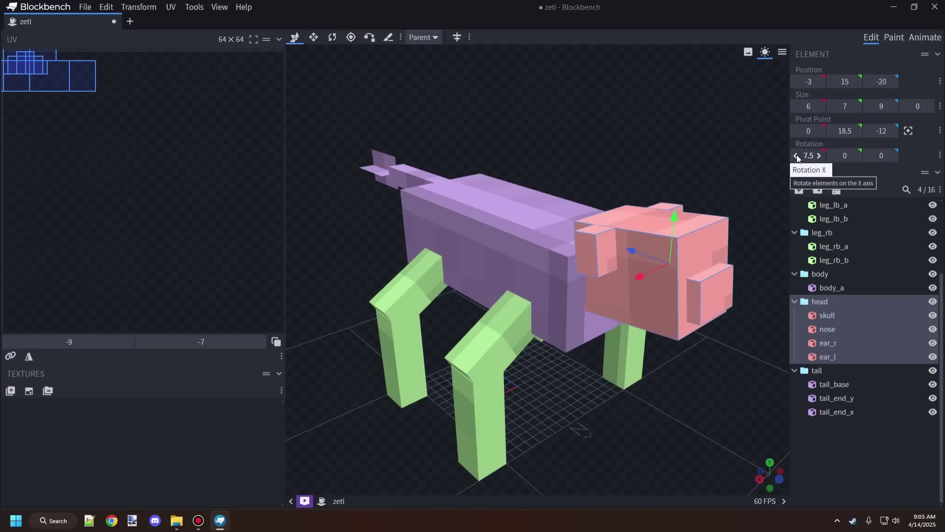
{"action": "left_click", "coordinate": [797, 156]}
{"action": "left_click", "coordinate": [798, 155]}
{"action": "left_click", "coordinate": [798, 156]}
{"action": "left_click", "coordinate": [798, 156]}
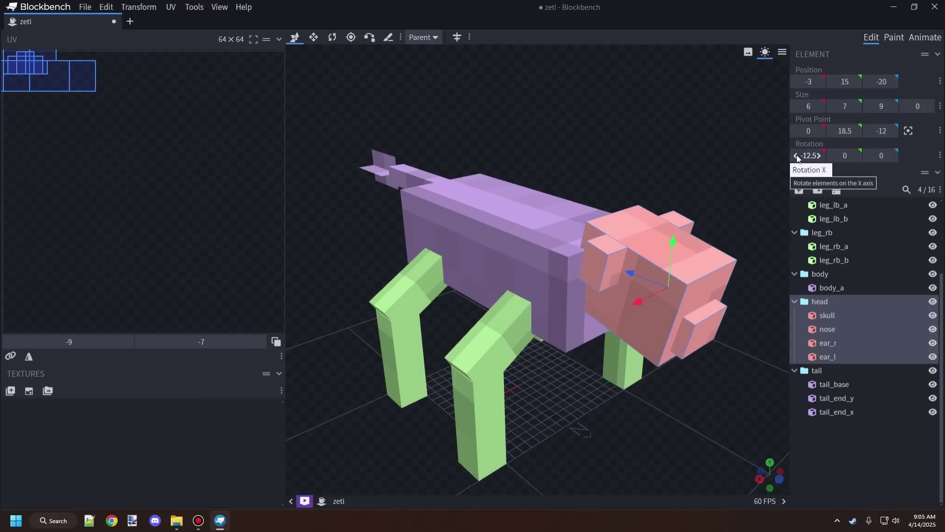
{"action": "left_click", "coordinate": [820, 156]}
{"action": "left_click", "coordinate": [819, 155]}
{"action": "left_click", "coordinate": [820, 156]}
{"action": "left_click_drag", "start_coordinate": [665, 333], "coordinate": [701, 379]}
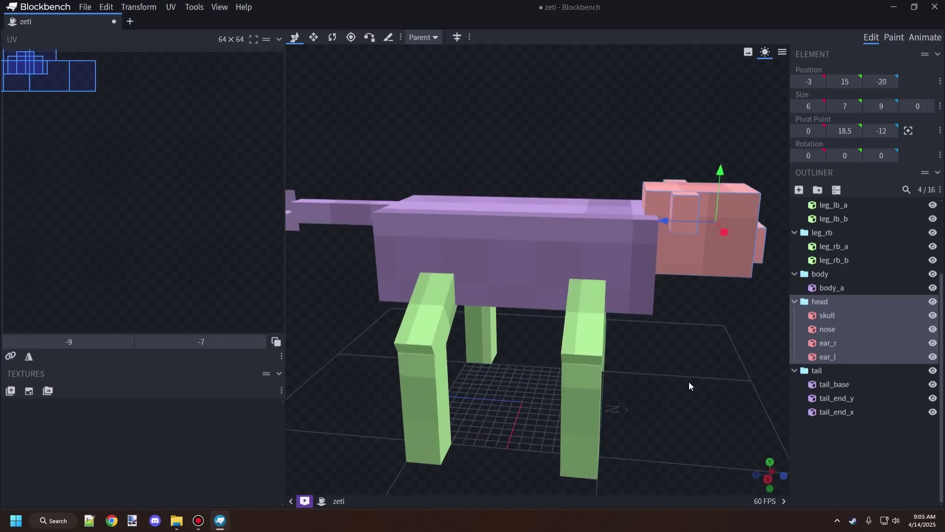
- Select the tail group, swing it sideways around Y, and return Y to zero
{"action": "left_click", "coordinate": [817, 371]}
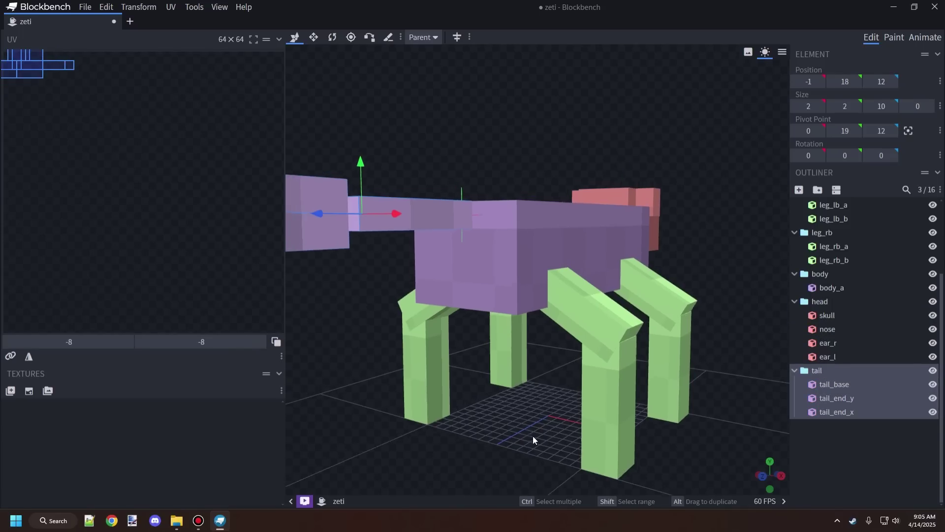
{"action": "mouse_move", "coordinate": [550, 436]}
{"action": "left_mouse_down"}
{"action": "mouse_move", "coordinate": [693, 409]}
{"action": "mouse_move", "coordinate": [610, 238]}
{"action": "left_mouse_up"}
{"action": "scroll", "coordinate": [619, 328], "scroll_direction": "up", "scroll_amount": 4}
{"action": "scroll", "coordinate": [573, 212], "scroll_direction": "up", "scroll_amount": 2}
{"action": "left_click", "coordinate": [856, 156]}
{"action": "left_click", "coordinate": [856, 156]}
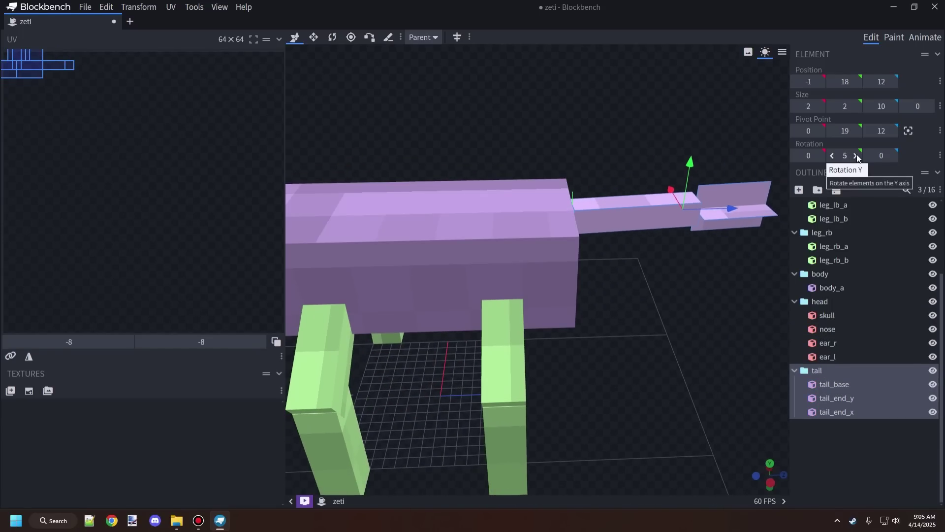
{"action": "left_click", "coordinate": [856, 156]}
{"action": "left_click", "coordinate": [832, 156]}
{"action": "left_click", "coordinate": [832, 157]}
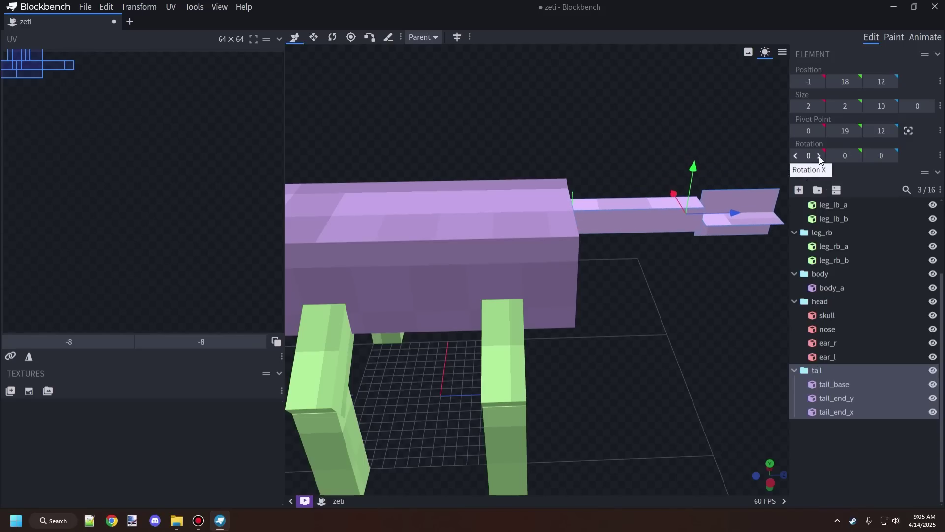
- Tilt the tail down on X and sideways on Z, undoing each back to zero
{"action": "left_click", "coordinate": [820, 156]}
{"action": "left_click", "coordinate": [821, 156]}
{"action": "left_click", "coordinate": [821, 156]}
{"action": "left_click", "coordinate": [820, 156]}
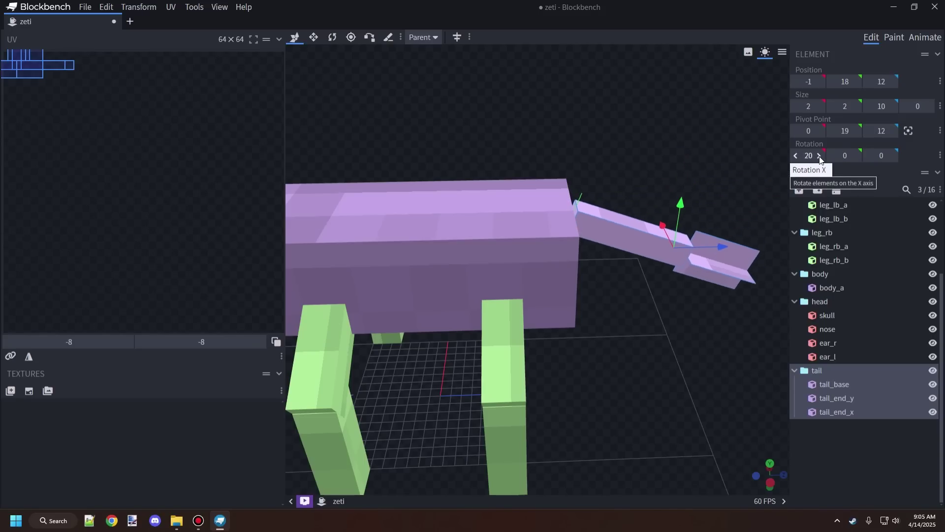
{"action": "left_click", "coordinate": [820, 156]}
{"action": "left_click", "coordinate": [795, 156]}
{"action": "left_click", "coordinate": [796, 156]}
{"action": "key", "text": "ctrl+z"}
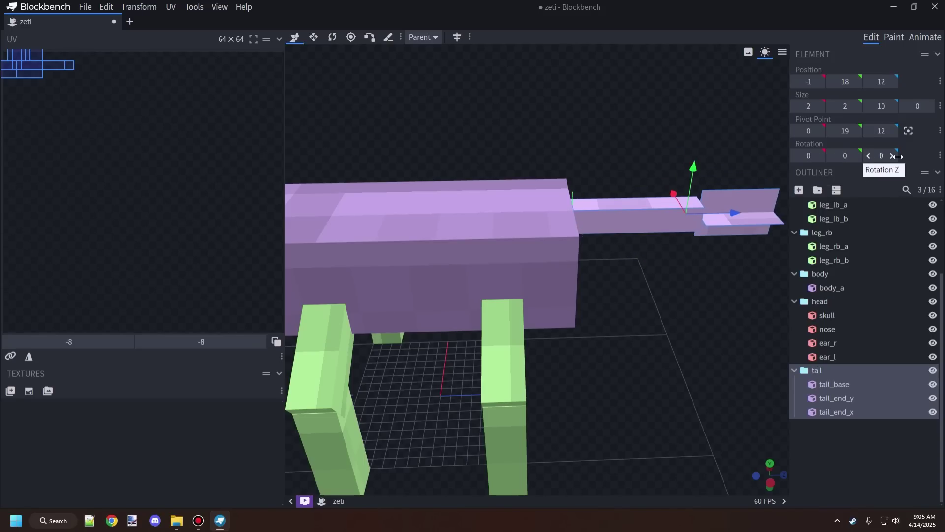
{"action": "left_click", "coordinate": [893, 157]}
{"action": "left_click", "coordinate": [892, 156]}
{"action": "left_click", "coordinate": [893, 156]}
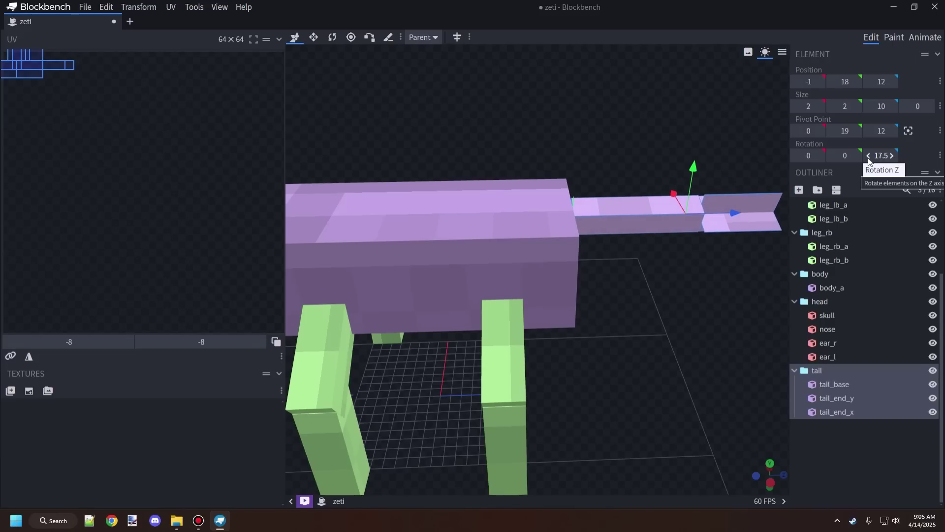
{"action": "left_click_drag", "start_coordinate": [869, 156], "coordinate": [883, 156]}
{"action": "key", "text": "ctrl+z"}
- Bend leg_rb to about -10° X rotation at its pivot, then reset it to 0
{"action": "left_click_drag", "start_coordinate": [647, 299], "coordinate": [733, 271]}
{"action": "left_click", "coordinate": [640, 336]}
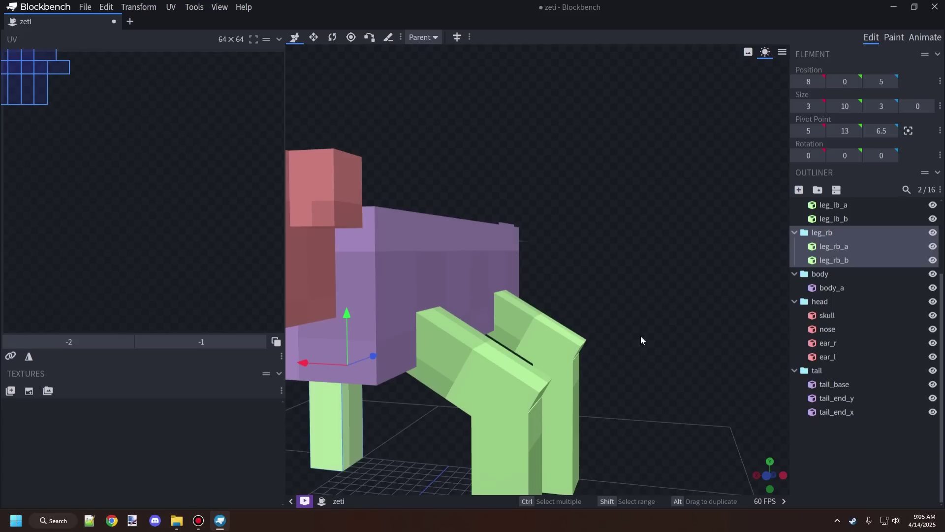
{"action": "mouse_move", "coordinate": [640, 336]}
{"action": "left_mouse_down"}
{"action": "mouse_move", "coordinate": [405, 320]}
{"action": "mouse_move", "coordinate": [582, 471]}
{"action": "mouse_move", "coordinate": [540, 482]}
{"action": "mouse_move", "coordinate": [547, 476]}
{"action": "left_mouse_up"}
{"action": "mouse_move", "coordinate": [812, 155]}
{"action": "left_mouse_down"}
{"action": "mouse_move", "coordinate": [802, 155]}
{"action": "mouse_move", "coordinate": [884, 159]}
{"action": "left_mouse_up"}
{"action": "left_click_drag", "start_coordinate": [614, 330], "coordinate": [610, 405]}
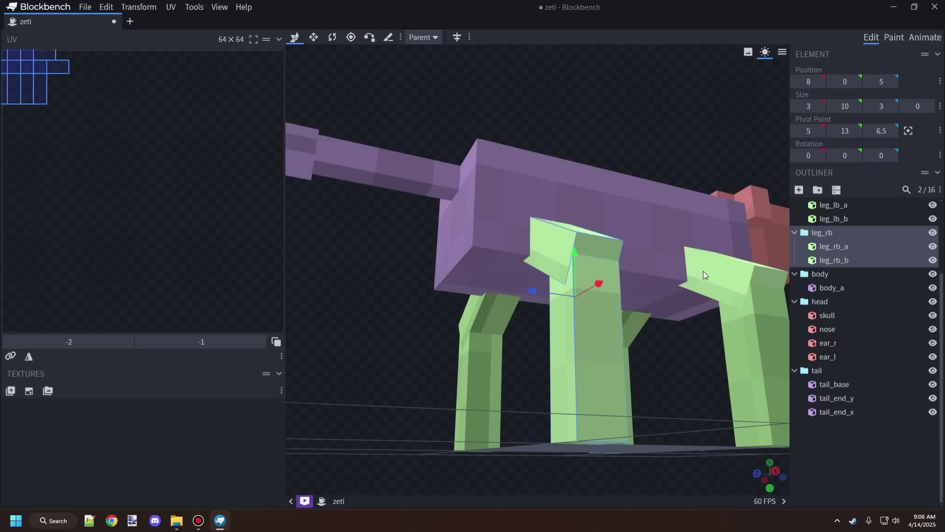
- Select leg_lb_a and leg_lb_b and orbit around the angled 30° Z-tilted hip joint
{"action": "left_click_drag", "start_coordinate": [670, 437], "coordinate": [717, 425]}
{"action": "mouse_move", "coordinate": [685, 391]}
{"action": "left_mouse_down"}
{"action": "mouse_move", "coordinate": [540, 442]}
{"action": "mouse_move", "coordinate": [581, 455]}
{"action": "left_mouse_up"}
{"action": "left_click", "coordinate": [631, 419]}
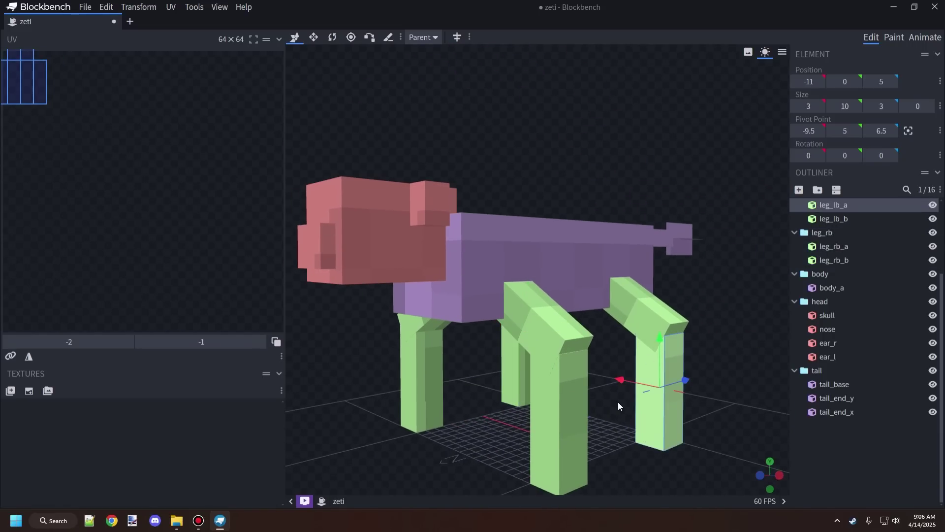
{"action": "mouse_move", "coordinate": [618, 402]}
{"action": "left_mouse_down"}
{"action": "mouse_move", "coordinate": [685, 426]}
{"action": "mouse_move", "coordinate": [470, 311]}
{"action": "left_mouse_up"}
{"action": "scroll", "coordinate": [511, 310], "scroll_direction": "up", "scroll_amount": 2}
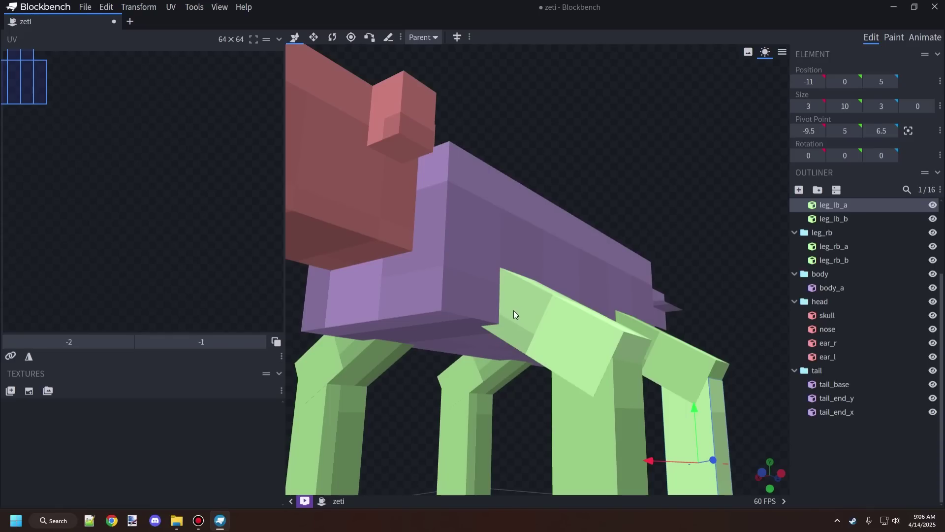
{"action": "left_click", "coordinate": [630, 380]}
{"action": "mouse_move", "coordinate": [630, 380]}
{"action": "left_mouse_down"}
{"action": "mouse_move", "coordinate": [654, 336]}
{"action": "mouse_move", "coordinate": [809, 426]}
{"action": "left_mouse_up"}
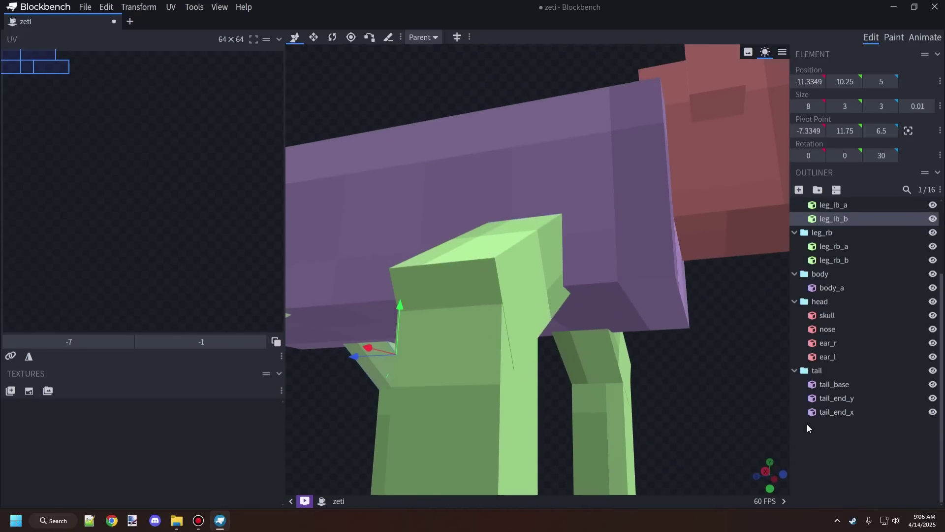
{"action": "left_click_drag", "start_coordinate": [739, 384], "coordinate": [609, 364]}
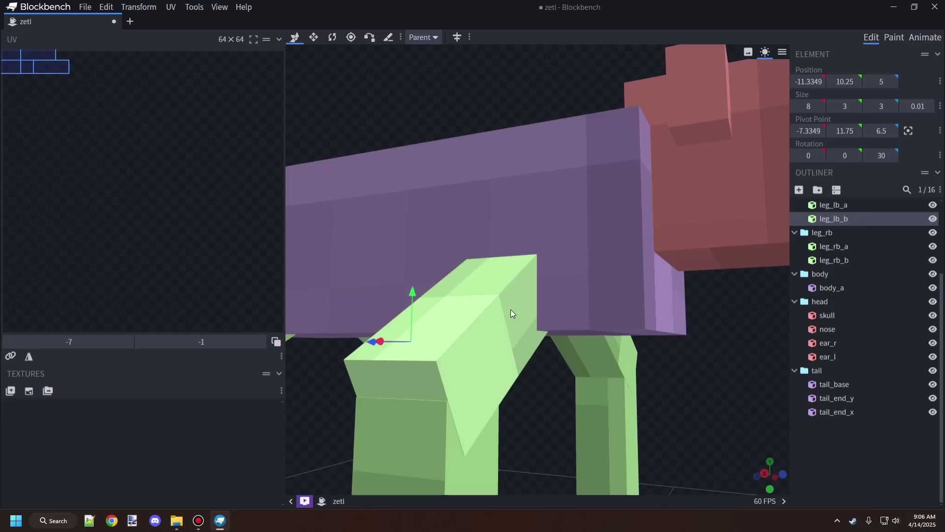
{"action": "left_click_drag", "start_coordinate": [510, 309], "coordinate": [495, 279]}
{"action": "scroll", "coordinate": [505, 282], "scroll_direction": "down", "scroll_amount": 5}
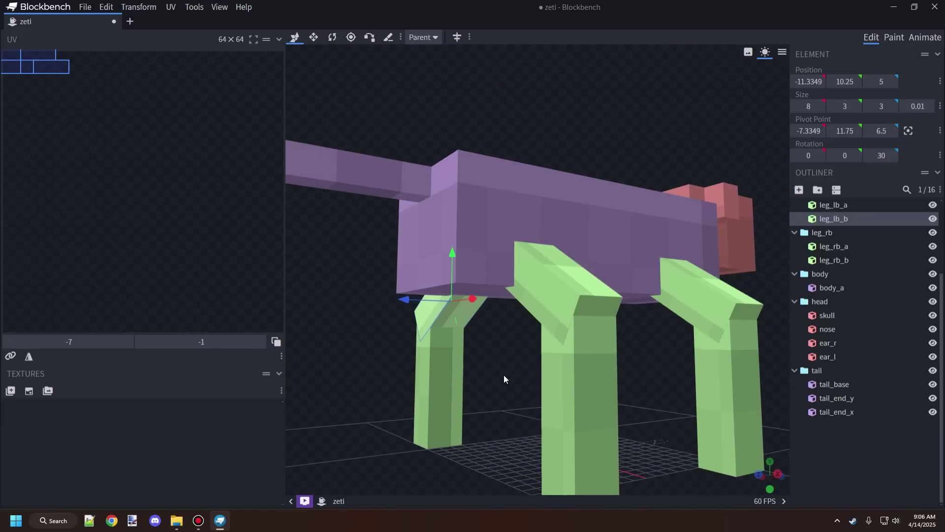
{"action": "left_click_drag", "start_coordinate": [500, 385], "coordinate": [509, 432]}
{"action": "scroll", "coordinate": [664, 399], "scroll_direction": "down", "scroll_amount": 5}
{"action": "left_click_drag", "start_coordinate": [696, 396], "coordinate": [648, 409]}
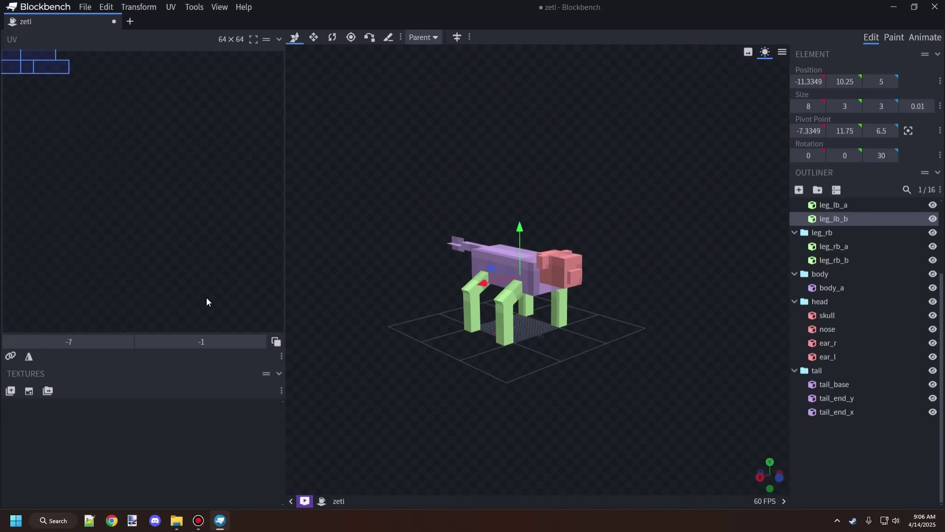
{"action": "mouse_move", "coordinate": [575, 330]}
{"action": "left_mouse_down"}
{"action": "mouse_move", "coordinate": [637, 342]}
{"action": "mouse_move", "coordinate": [610, 344]}
{"action": "mouse_move", "coordinate": [618, 317]}
{"action": "mouse_move", "coordinate": [695, 323]}
{"action": "mouse_move", "coordinate": [637, 325]}
{"action": "mouse_move", "coordinate": [665, 333]}
{"action": "mouse_move", "coordinate": [602, 371]}
{"action": "mouse_move", "coordinate": [632, 392]}
{"action": "left_mouse_up"}
{"action": "scroll", "coordinate": [620, 316], "scroll_direction": "up", "scroll_amount": 3}
{"action": "scroll", "coordinate": [695, 323], "scroll_direction": "up", "scroll_amount": 3}
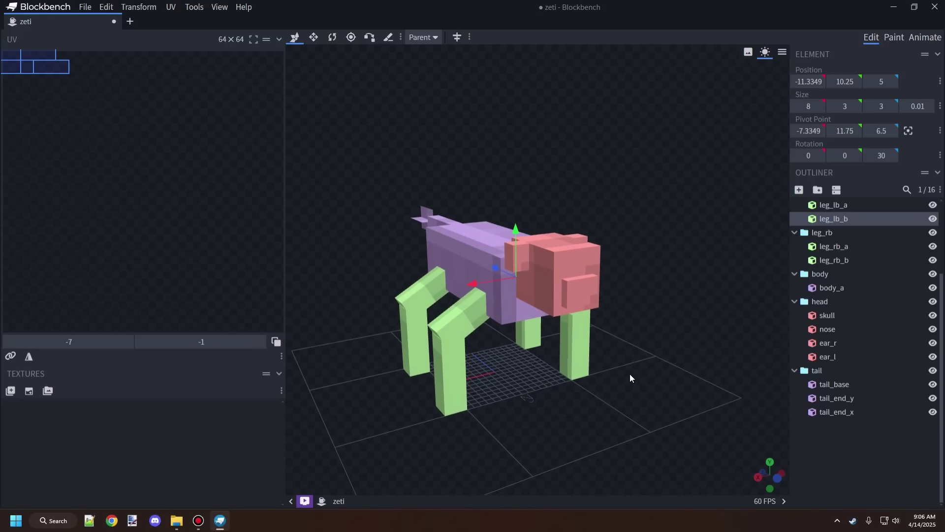
{"action": "mouse_move", "coordinate": [631, 377]}
{"action": "left_mouse_down"}
{"action": "mouse_move", "coordinate": [595, 405]}
{"action": "mouse_move", "coordinate": [651, 387]}
{"action": "left_mouse_up"}
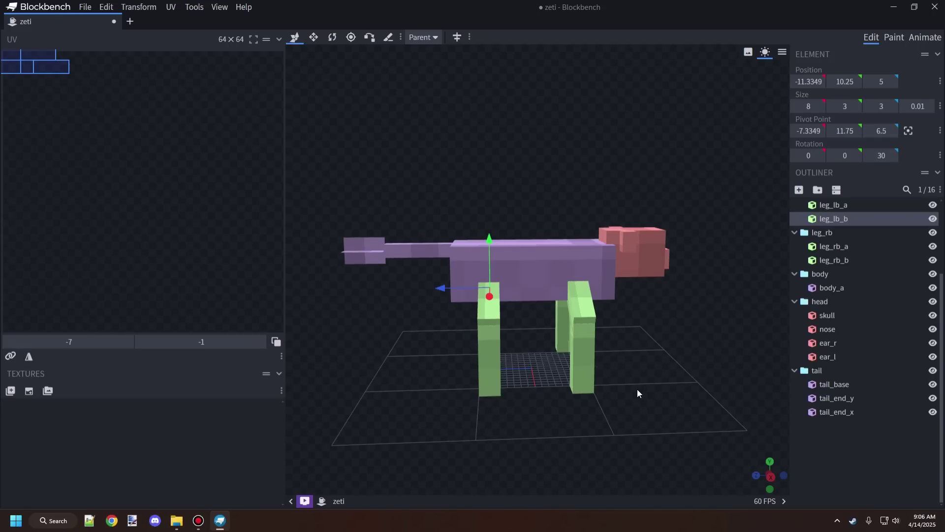